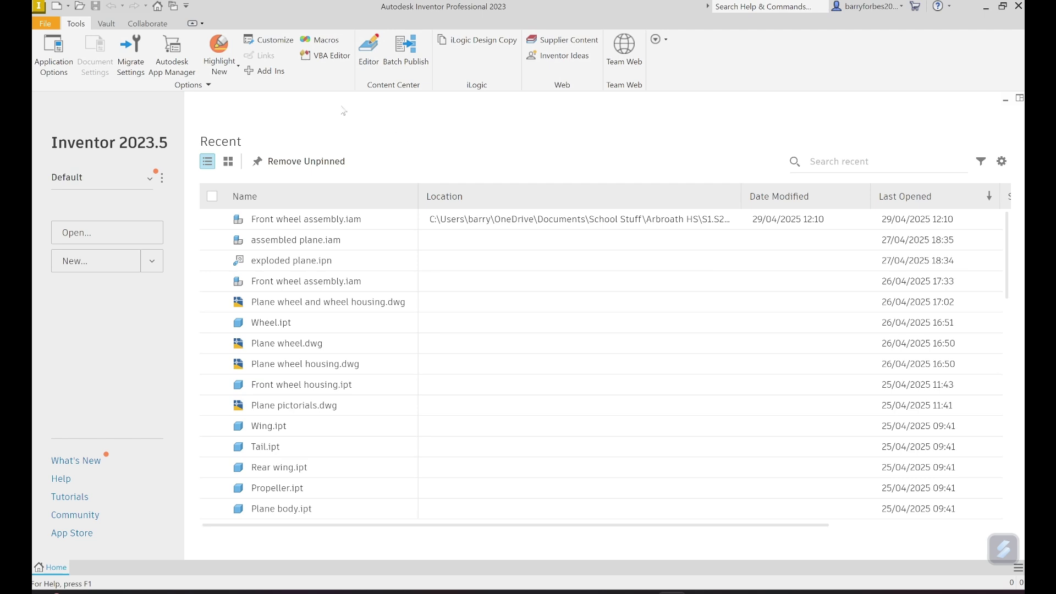
Create a new assembly file from the metric Standard (mm).iam template
{"action": "left_click", "coordinate": [47, 24]}
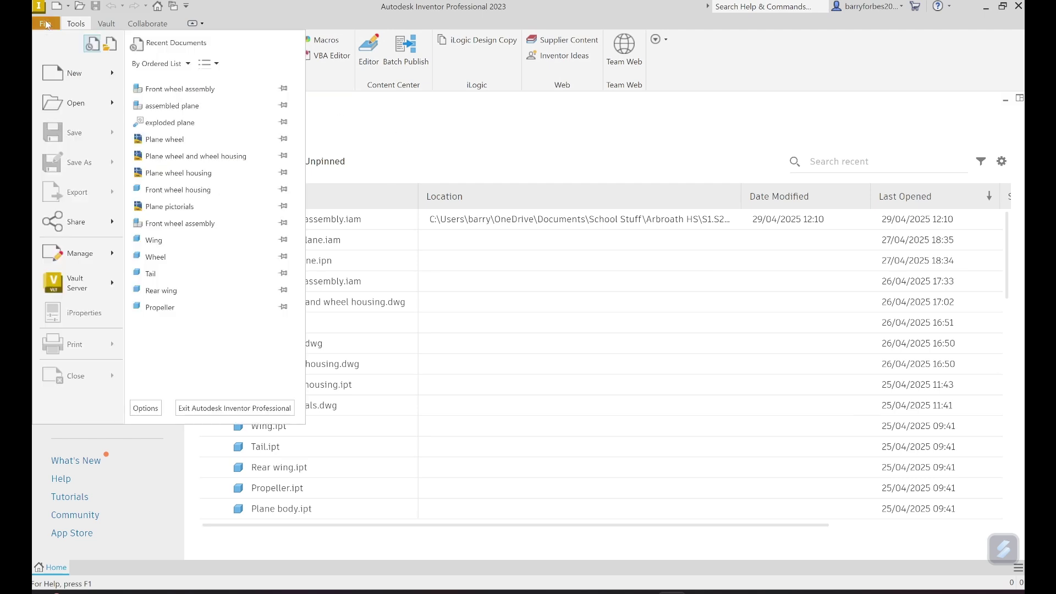
{"action": "left_click", "coordinate": [77, 70]}
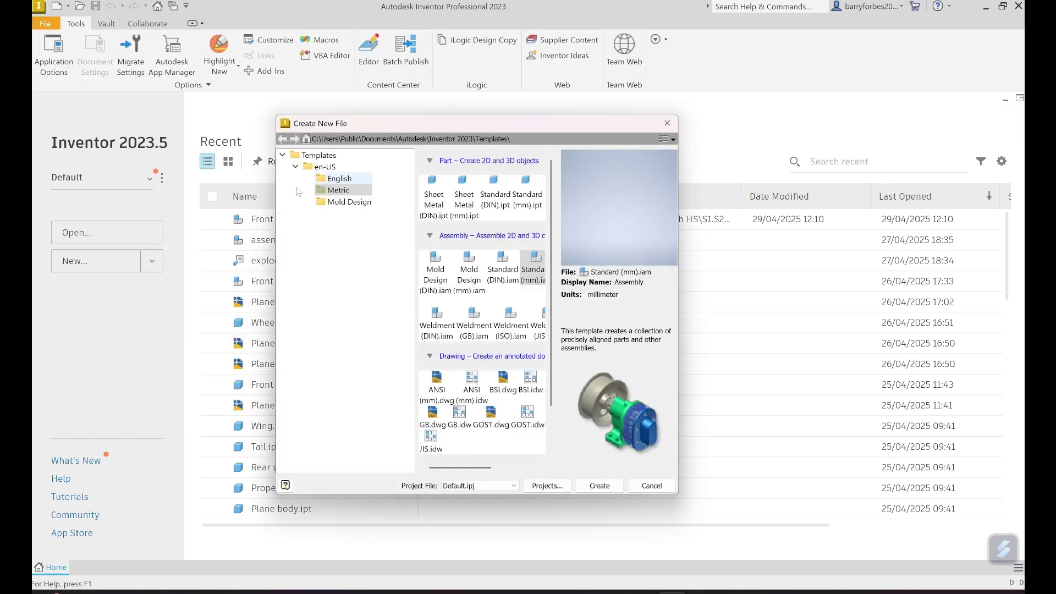
{"action": "left_click", "coordinate": [333, 191]}
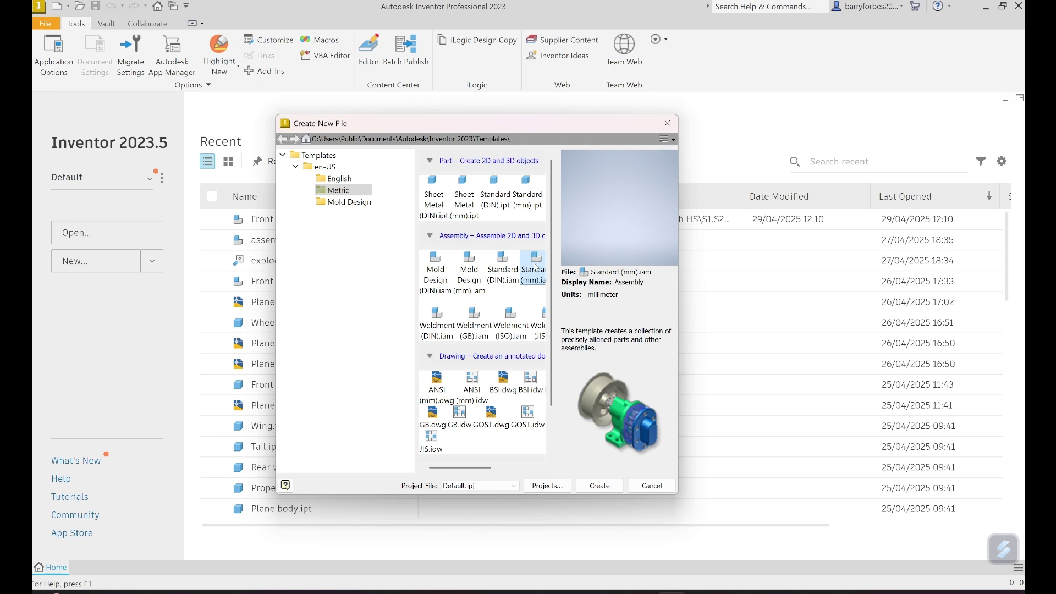
{"action": "left_click", "coordinate": [536, 268]}
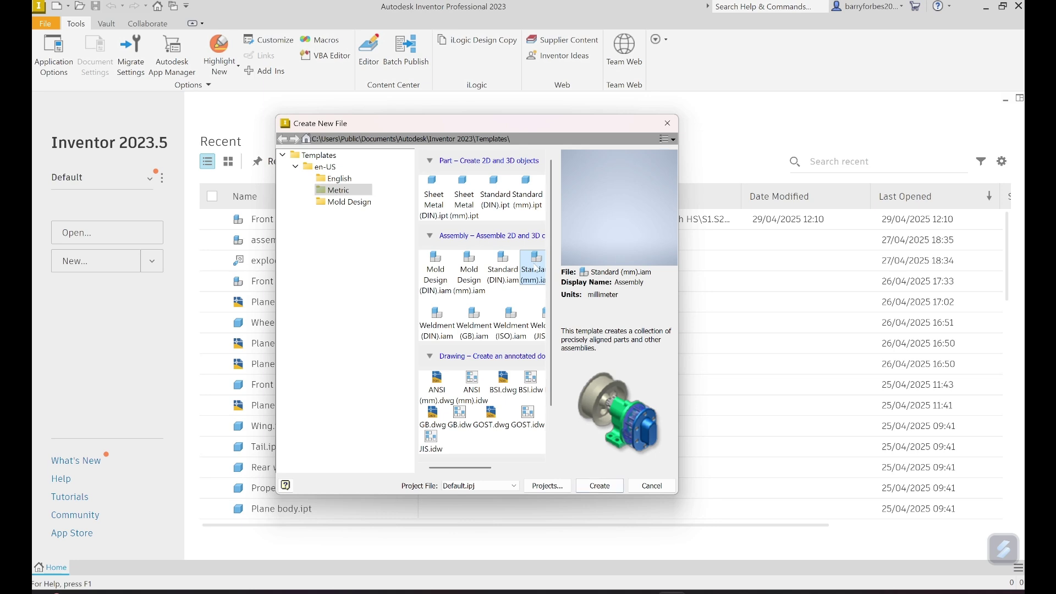
{"action": "left_click", "coordinate": [603, 485]}
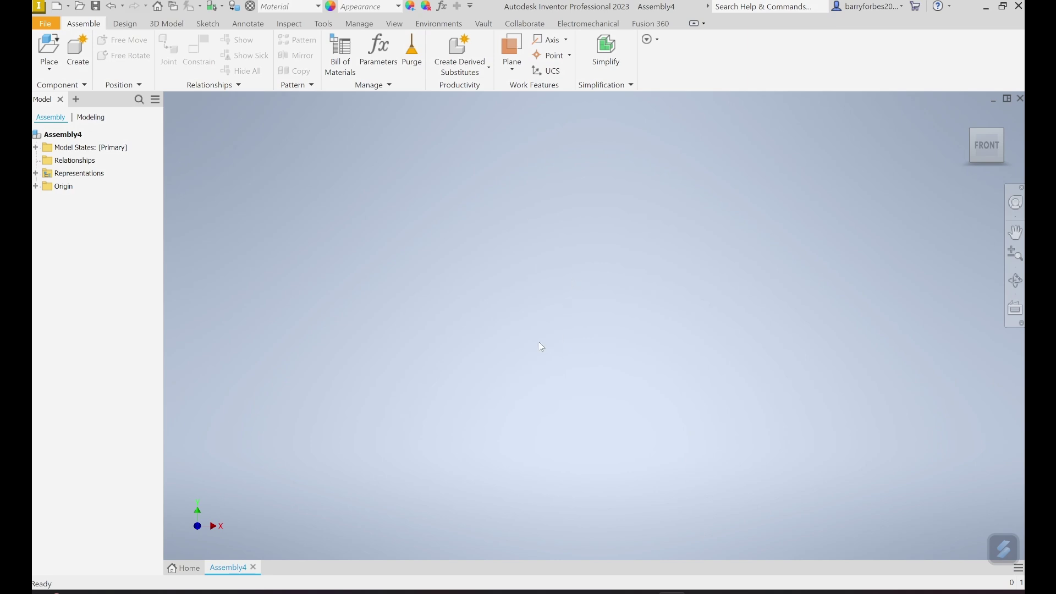
Place one instance of the "assembled plane" component from the Inventor models folder in the assembly
{"action": "left_click", "coordinate": [48, 68]}
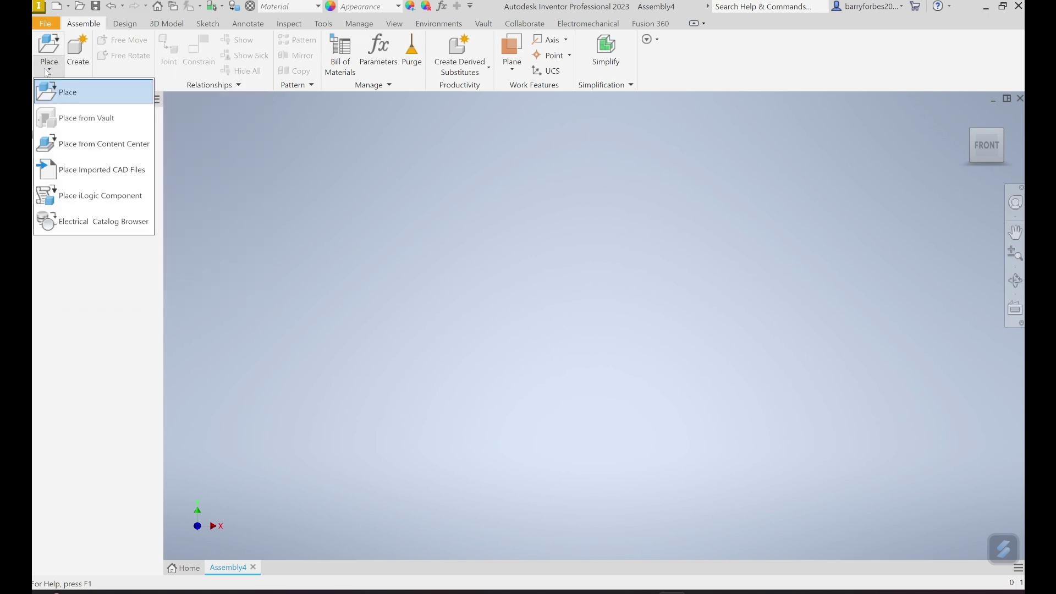
{"action": "left_click", "coordinate": [77, 93]}
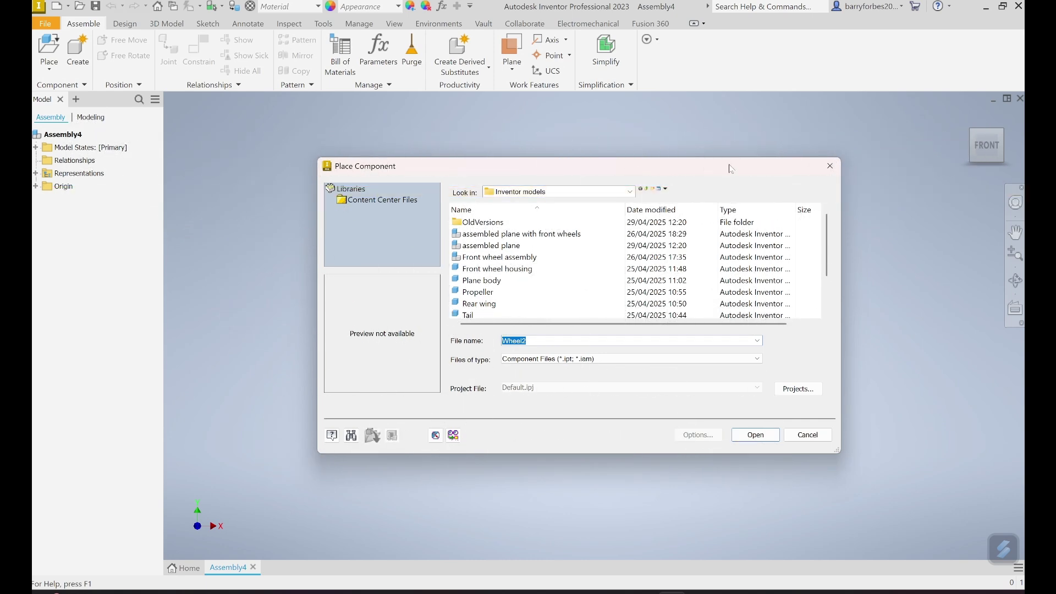
{"action": "left_click", "coordinate": [491, 245]}
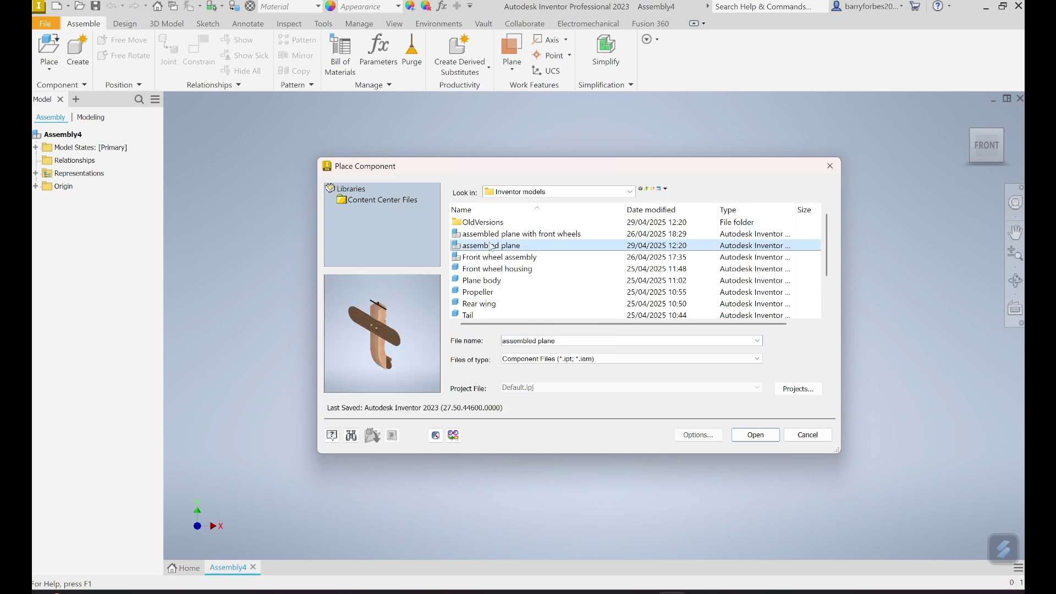
{"action": "left_click", "coordinate": [749, 437]}
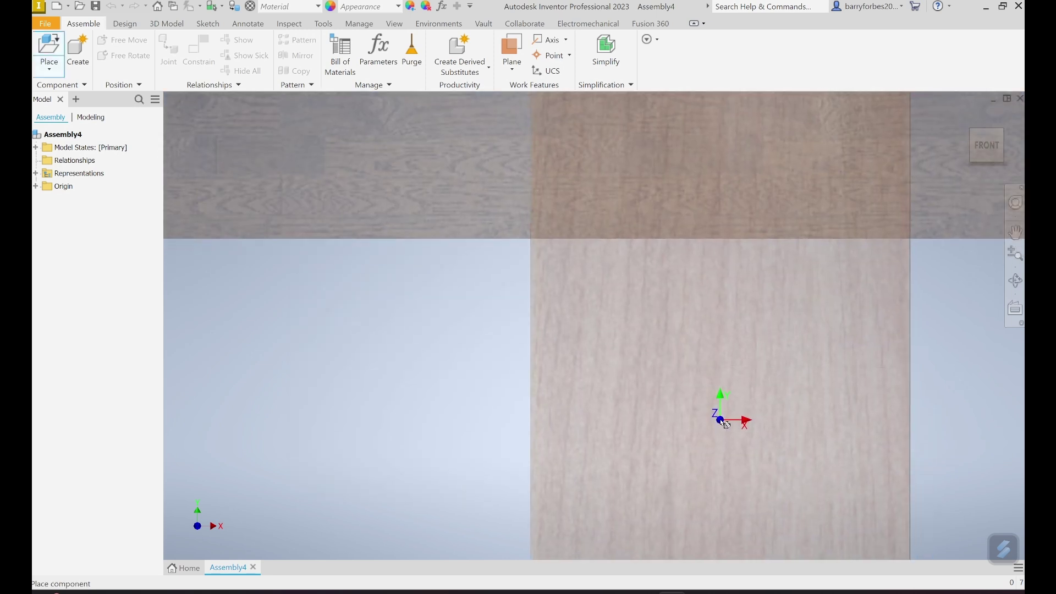
{"action": "scroll", "coordinate": [676, 429], "scroll_direction": "up", "scroll_amount": 8}
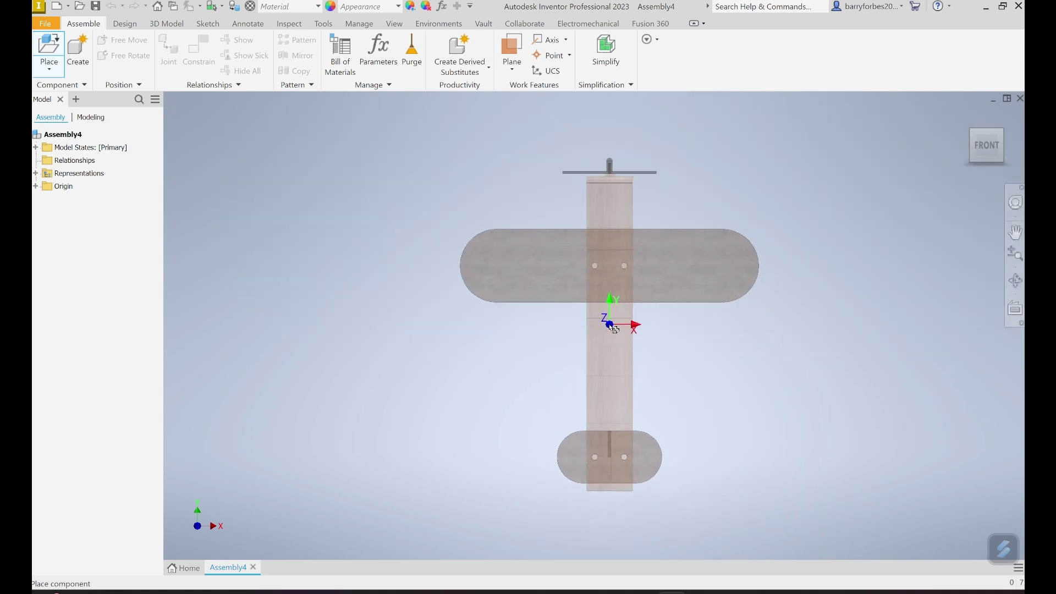
{"action": "left_click", "coordinate": [597, 331]}
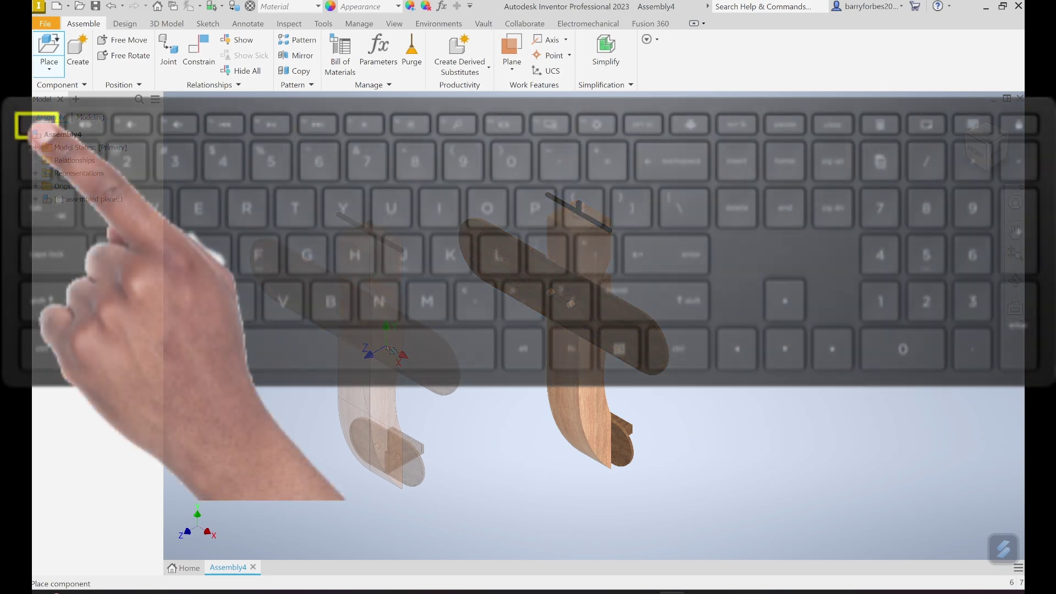
{"action": "key", "text": "Escape"}
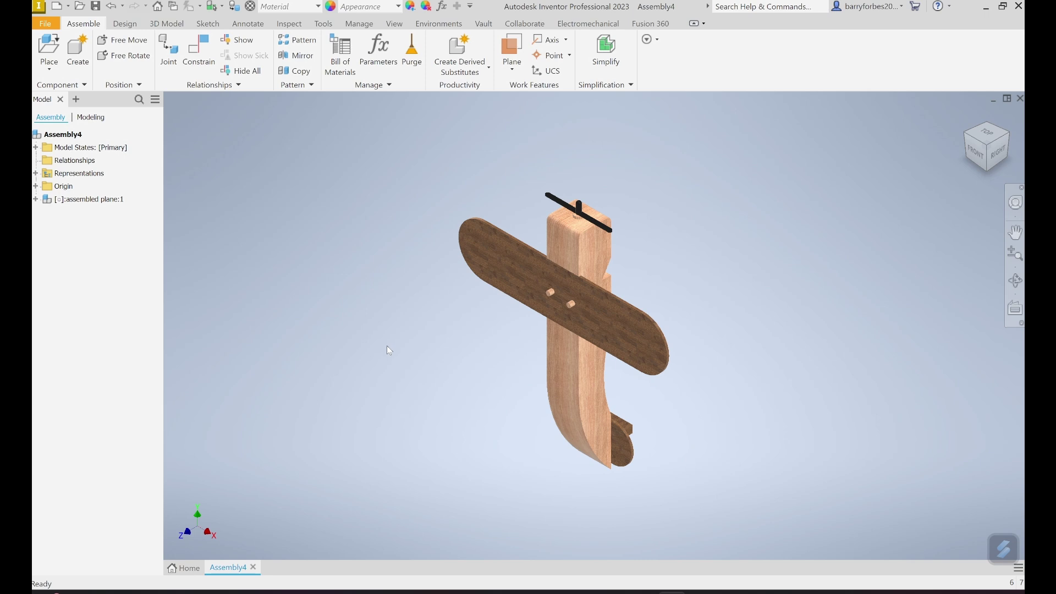
Ground the assembled plane component so that it is fixed in place
{"action": "left_click", "coordinate": [567, 296]}
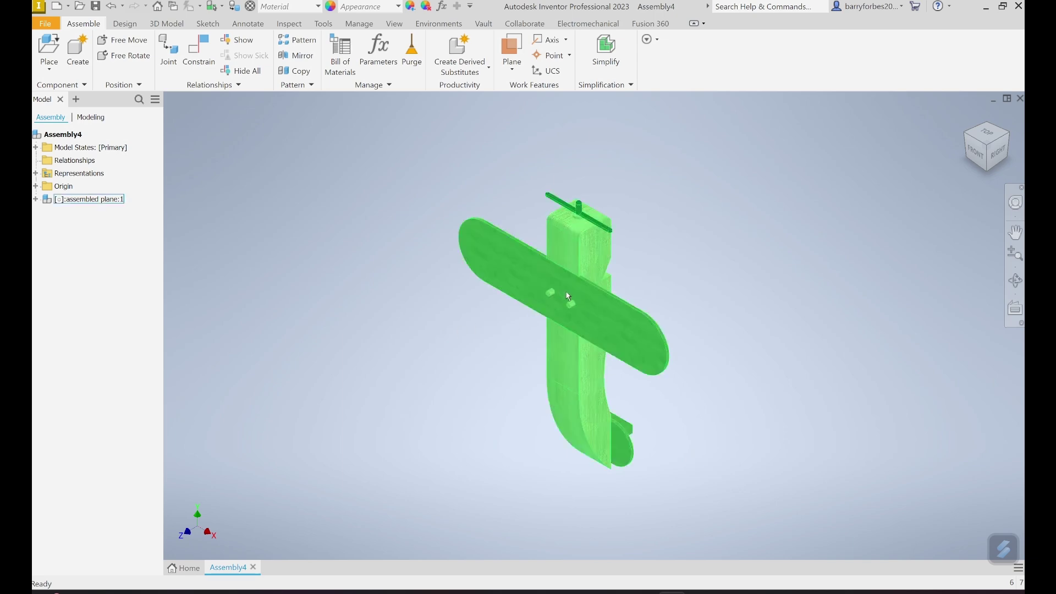
{"action": "right_click", "coordinate": [571, 295]}
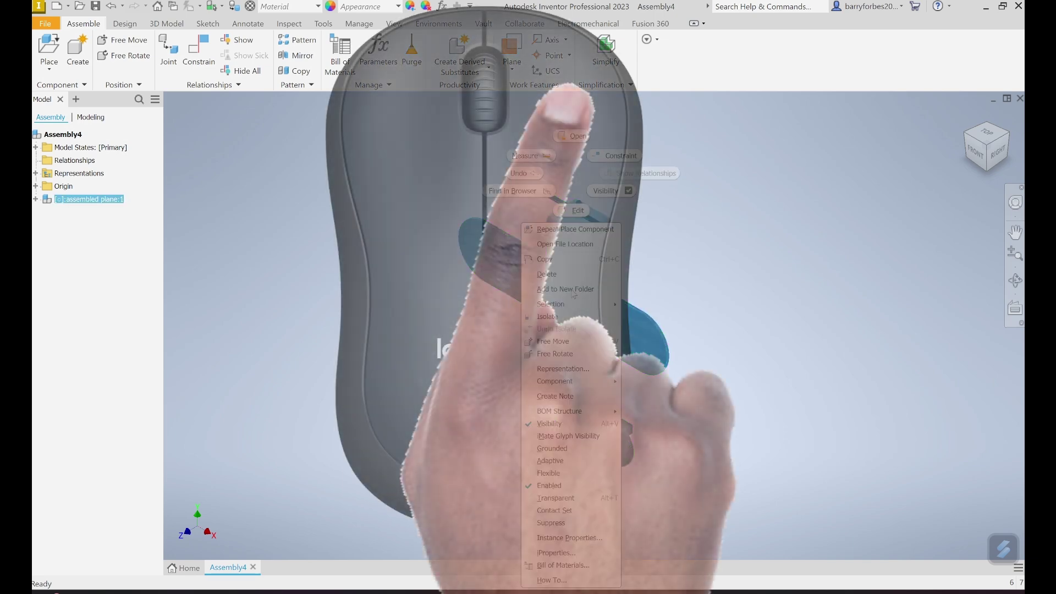
{"action": "left_click", "coordinate": [555, 448]}
{"action": "left_click", "coordinate": [324, 297]}
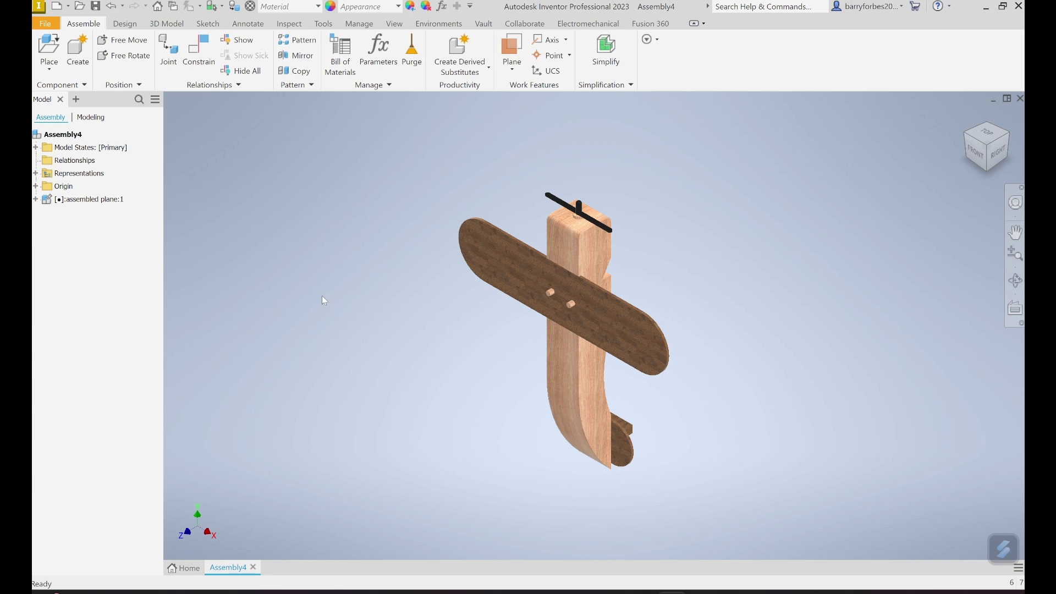
Place one instance of "Front wheel assembly" in the free space beside the plane
{"action": "left_click", "coordinate": [49, 52]}
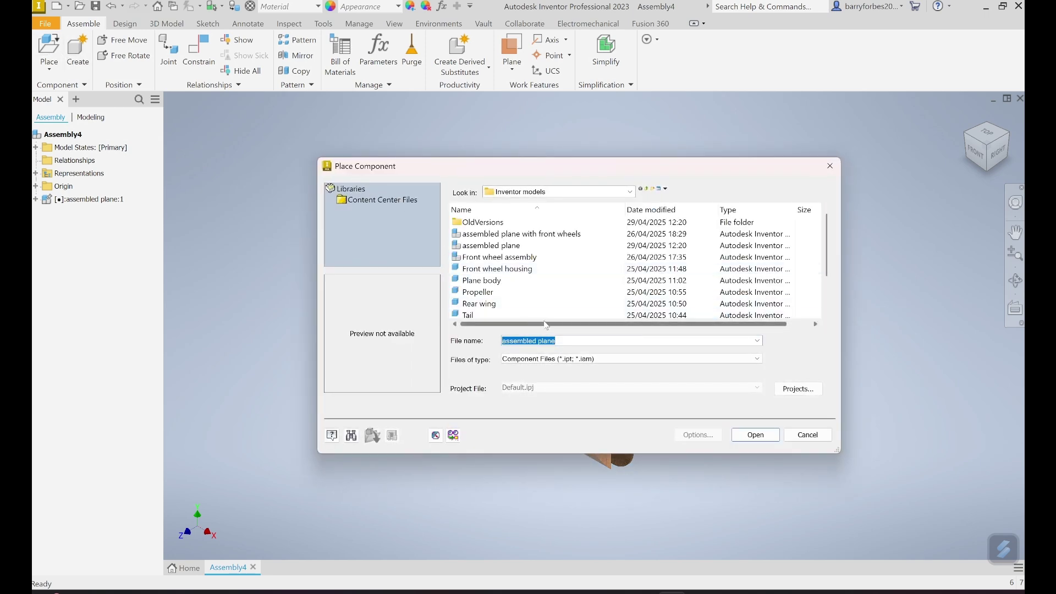
{"action": "left_click", "coordinate": [528, 257]}
{"action": "double_click", "coordinate": [527, 257]}
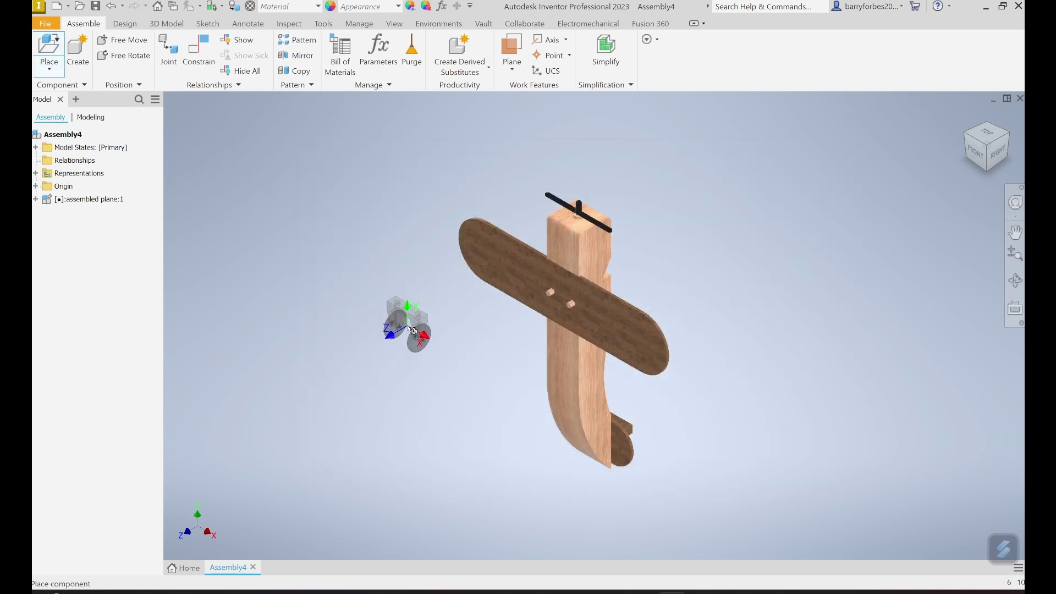
{"action": "left_click", "coordinate": [412, 330]}
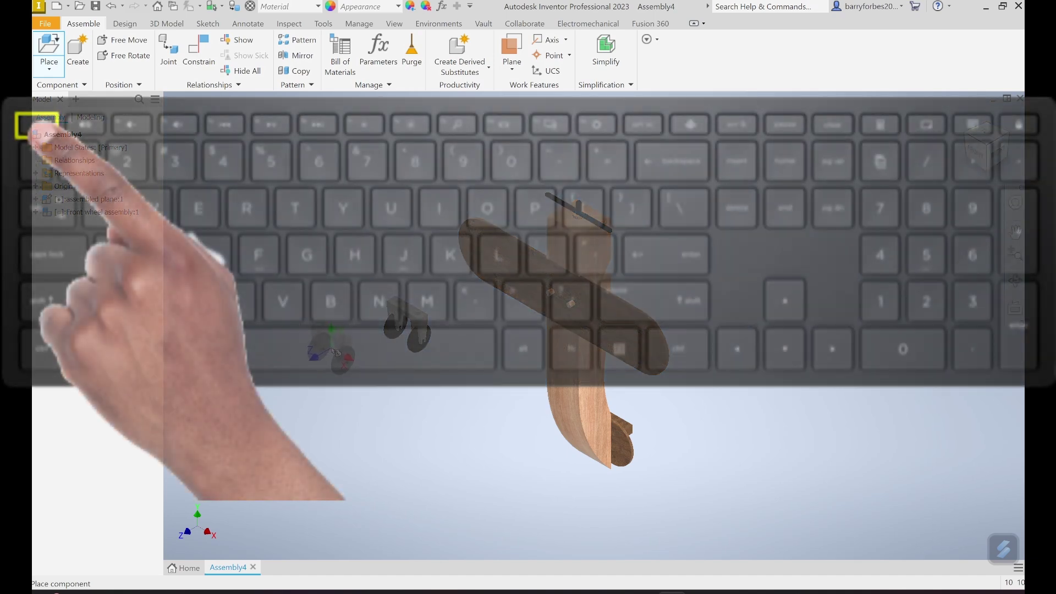
{"action": "key", "text": "Escape"}
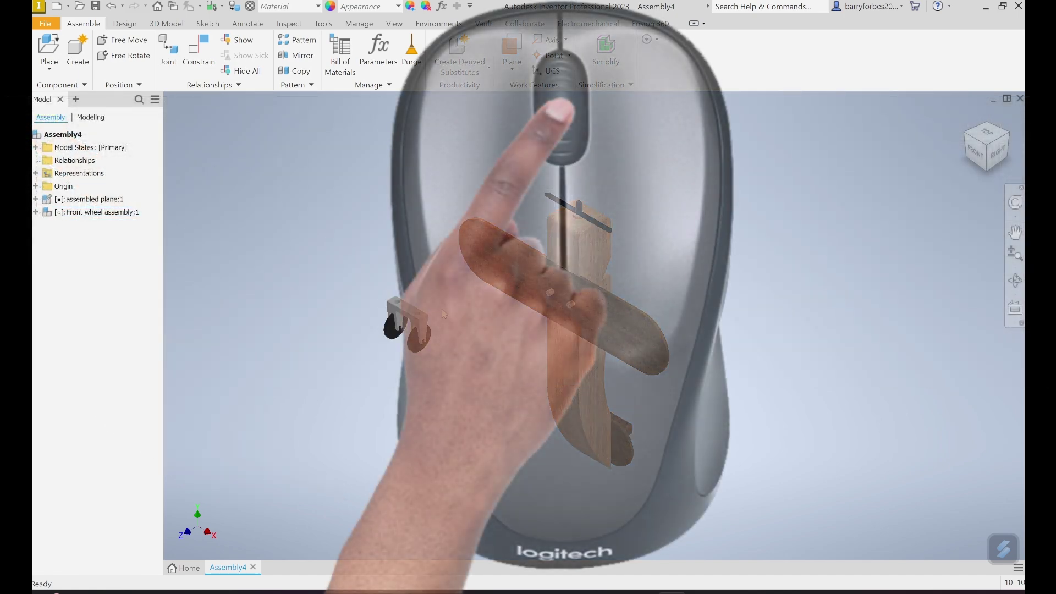
Mate the axis of the wing's left dowel with the left hole in the front wheel housing, using a 0 mm offset
{"action": "scroll", "coordinate": [441, 309], "scroll_direction": "up", "scroll_amount": 3}
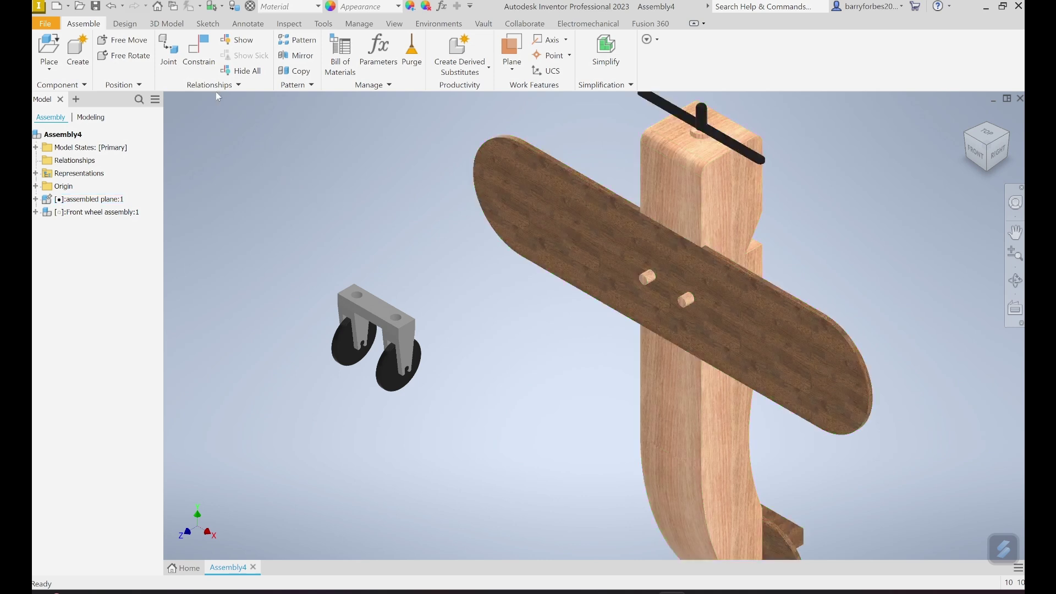
{"action": "left_click", "coordinate": [207, 62]}
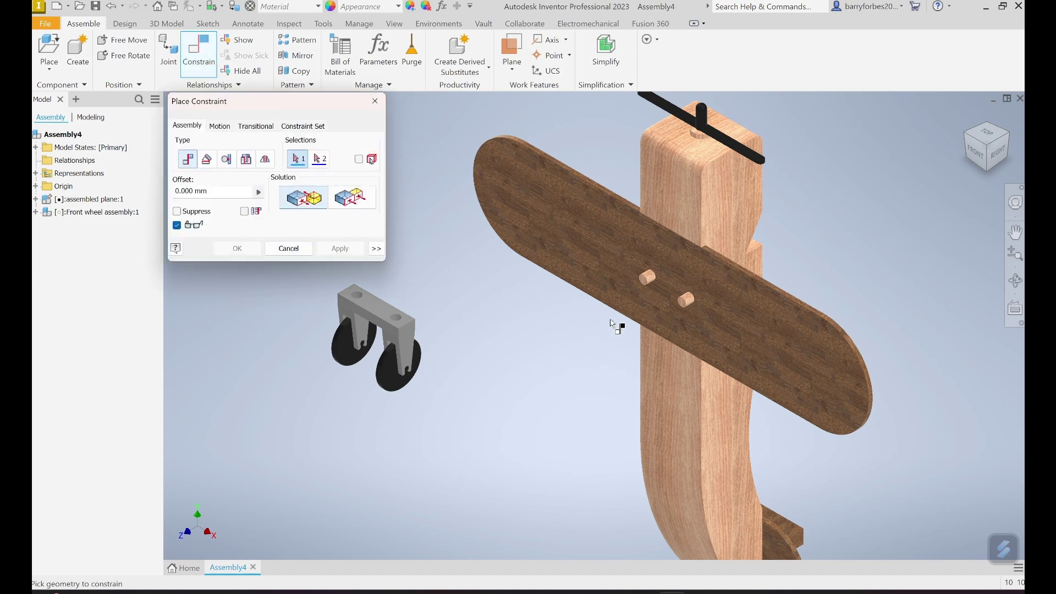
{"action": "scroll", "coordinate": [653, 281], "scroll_direction": "up", "scroll_amount": 3}
{"action": "scroll", "coordinate": [653, 281], "scroll_direction": "up", "scroll_amount": 4}
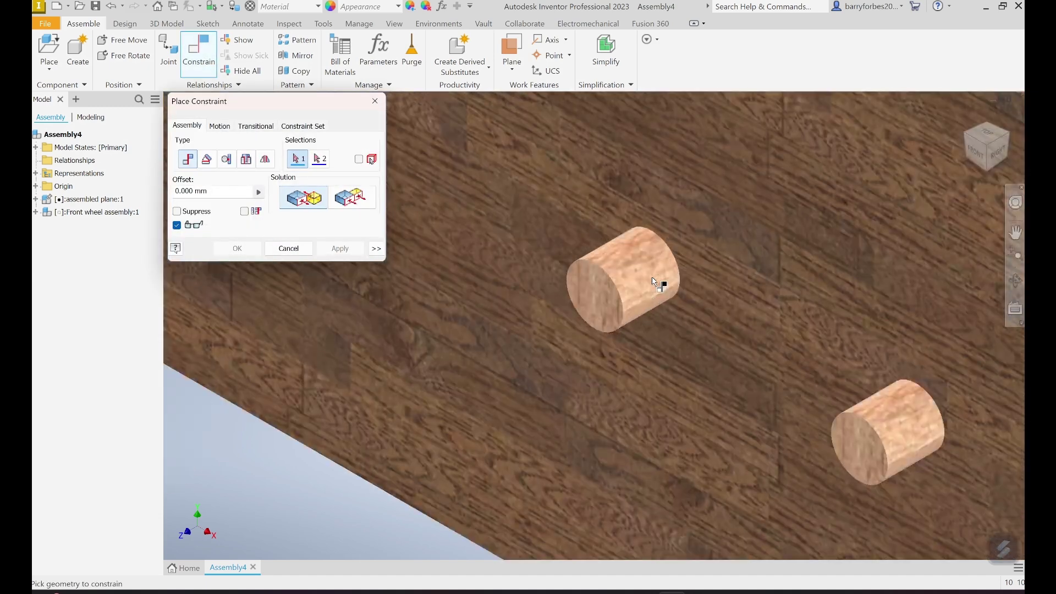
{"action": "left_click", "coordinate": [625, 262]}
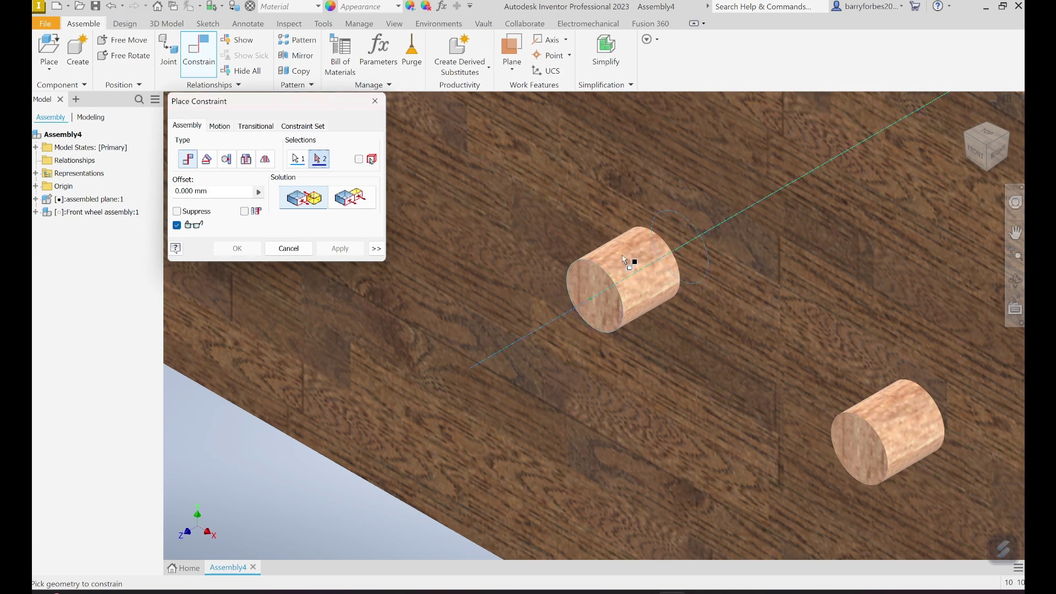
{"action": "scroll", "coordinate": [676, 271], "scroll_direction": "down", "scroll_amount": 8}
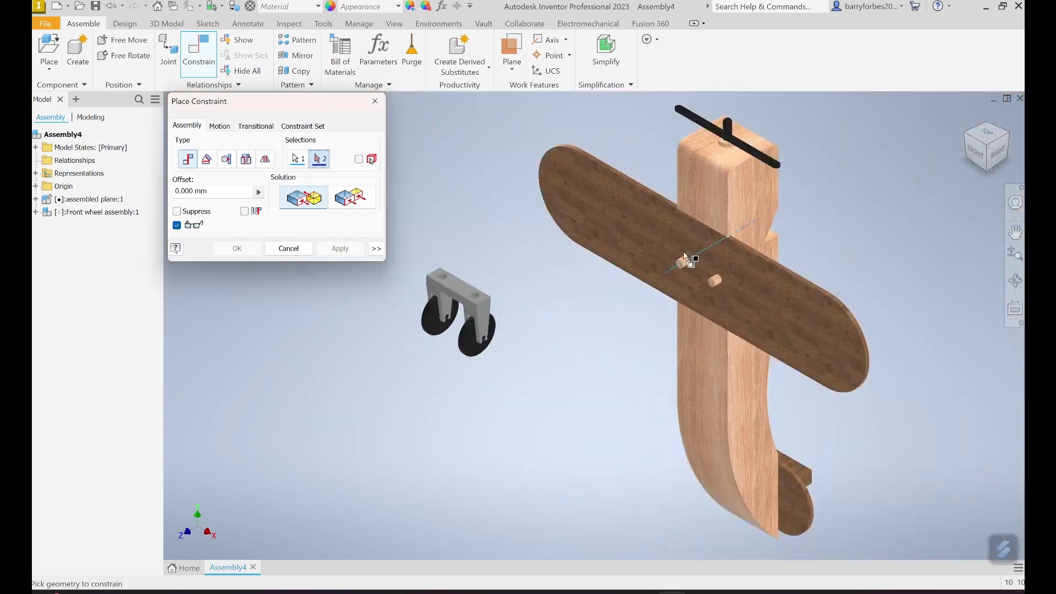
{"action": "scroll", "coordinate": [444, 278], "scroll_direction": "up", "scroll_amount": 10}
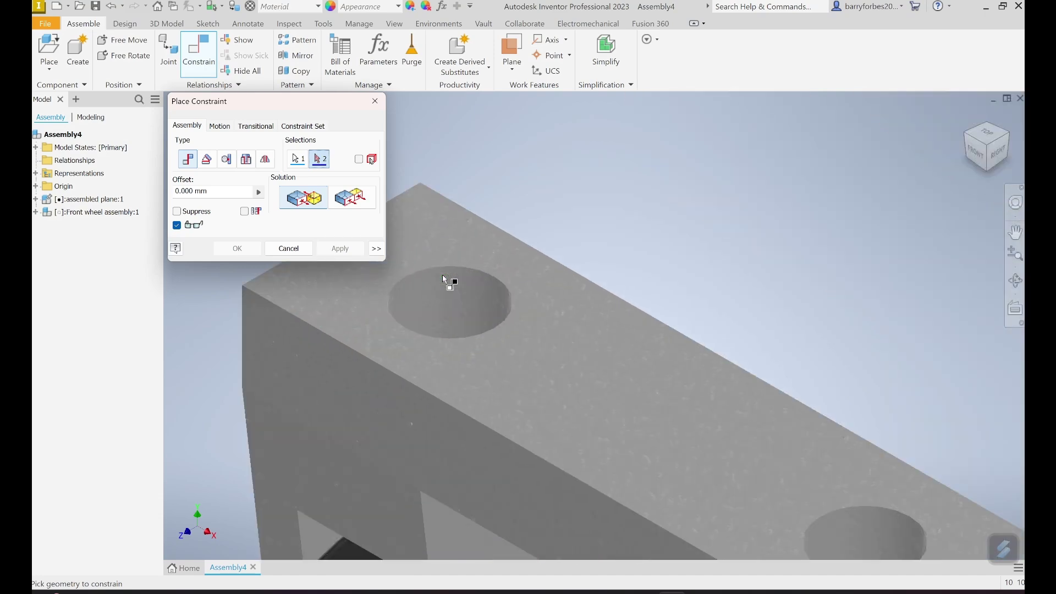
{"action": "left_click", "coordinate": [470, 291]}
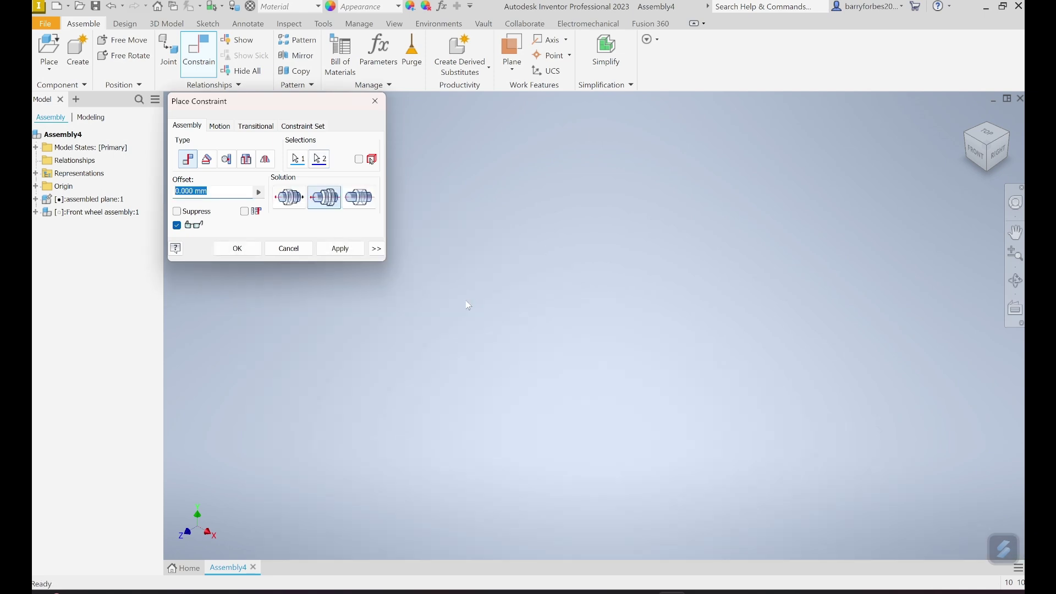
{"action": "scroll", "coordinate": [466, 298], "scroll_direction": "down", "scroll_amount": 8}
{"action": "scroll", "coordinate": [700, 290], "scroll_direction": "up", "scroll_amount": 6}
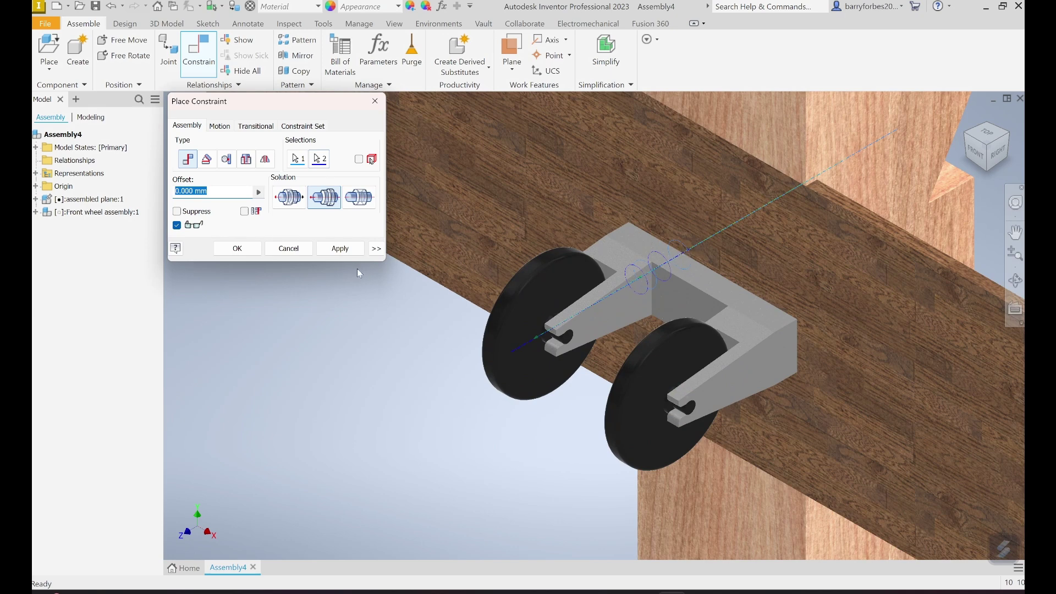
{"action": "left_click", "coordinate": [340, 249]}
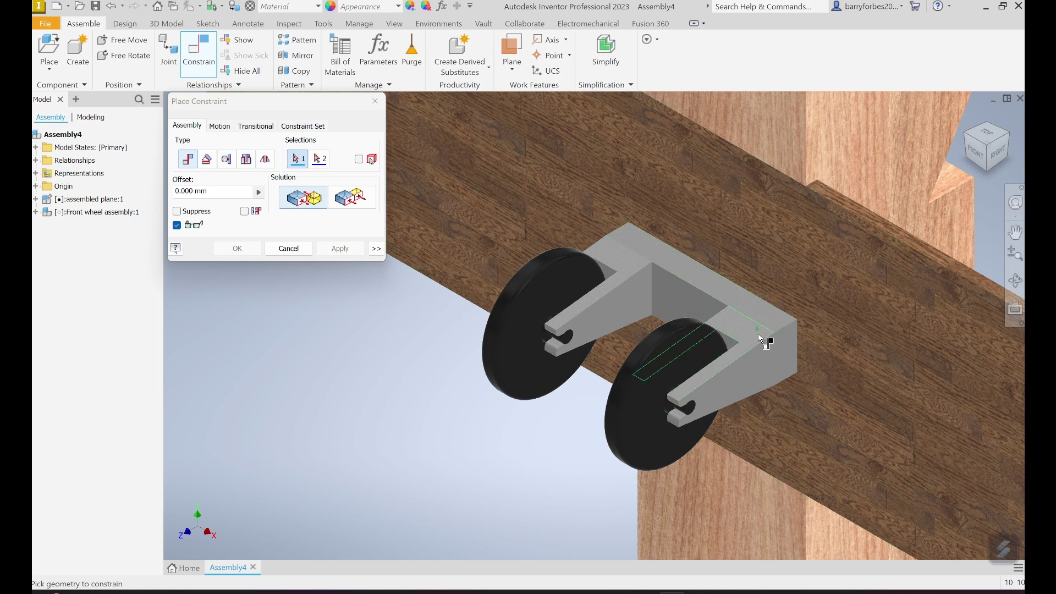
{"action": "left_click", "coordinate": [285, 249]}
Move the front wheel assembly clear of the wing so that both dowels are exposed
{"action": "scroll", "coordinate": [510, 405], "scroll_direction": "up", "scroll_amount": 3}
{"action": "left_click", "coordinate": [552, 272]}
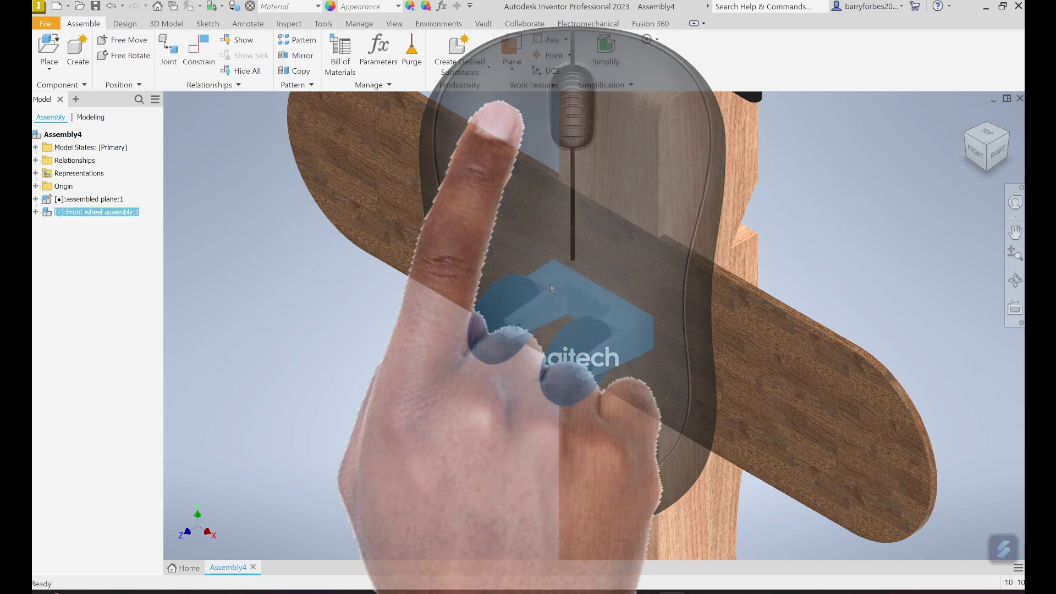
{"action": "left_click_drag", "start_coordinate": [552, 287], "coordinate": [357, 393]}
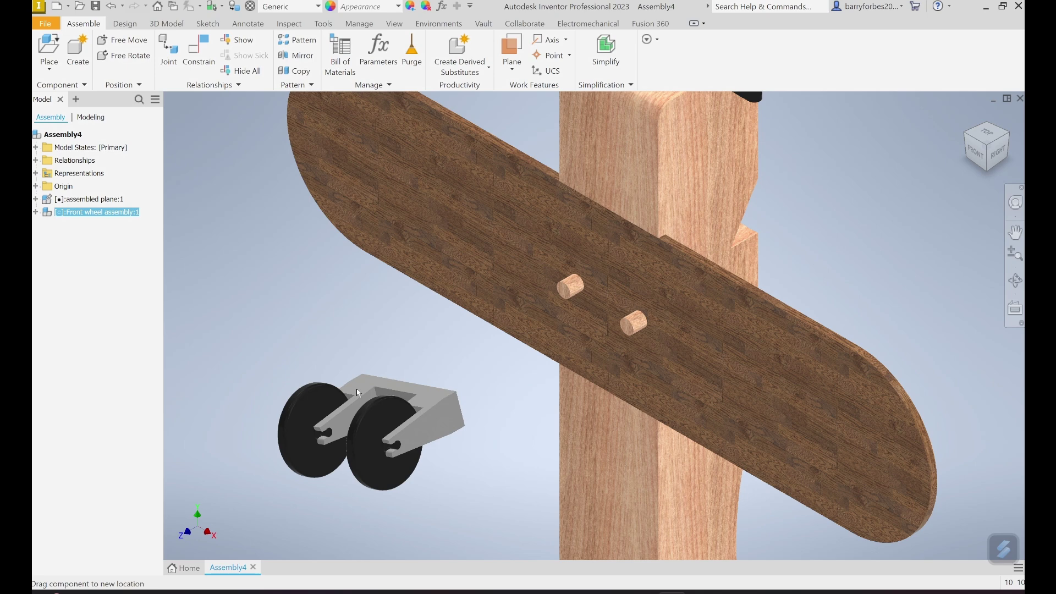
{"action": "left_click", "coordinate": [358, 392]}
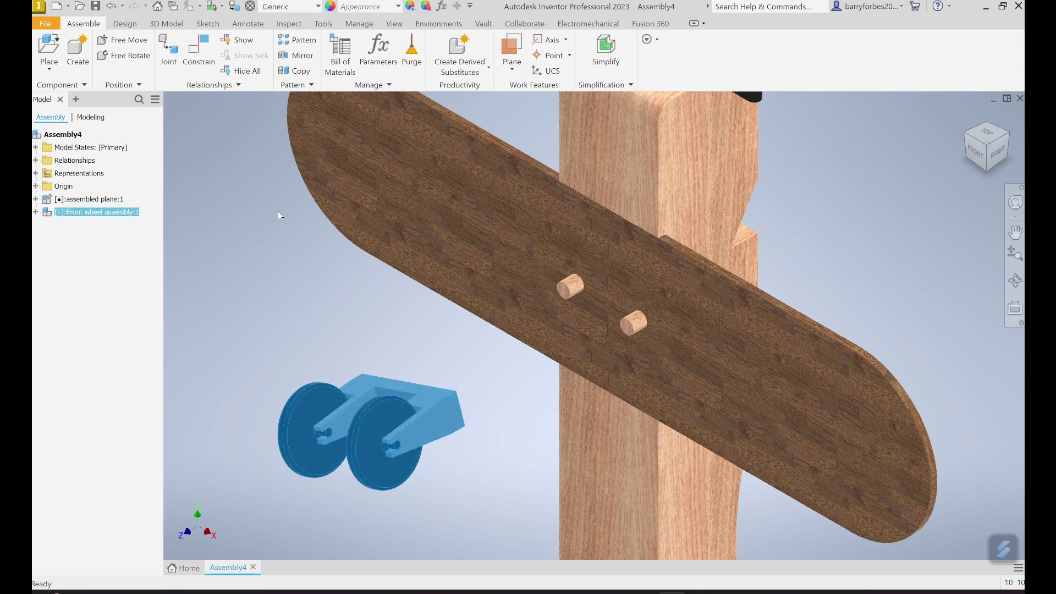
Mate the axis of the wing's right dowel with the right hole in the front wheel housing, using a 0 mm offset
{"action": "left_click", "coordinate": [201, 65]}
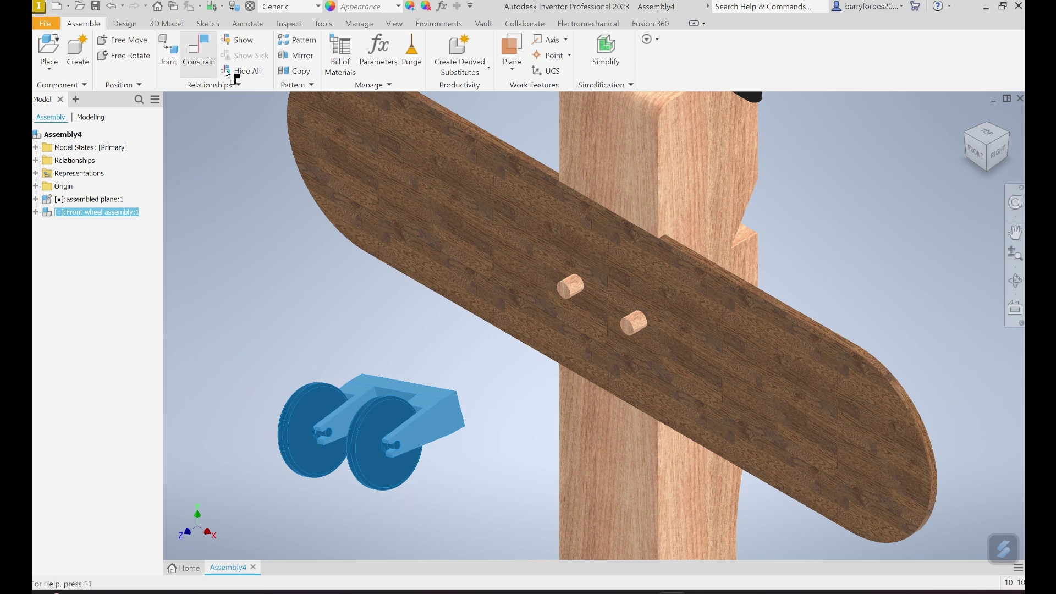
{"action": "scroll", "coordinate": [638, 332], "scroll_direction": "up", "scroll_amount": 5}
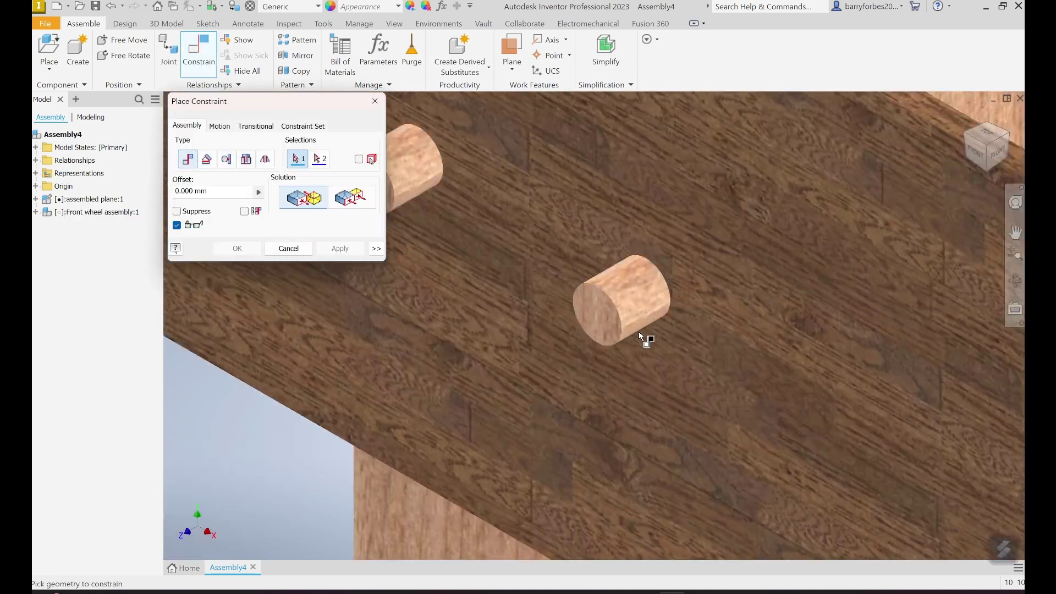
{"action": "left_click", "coordinate": [629, 287]}
{"action": "scroll", "coordinate": [715, 275], "scroll_direction": "down", "scroll_amount": 3}
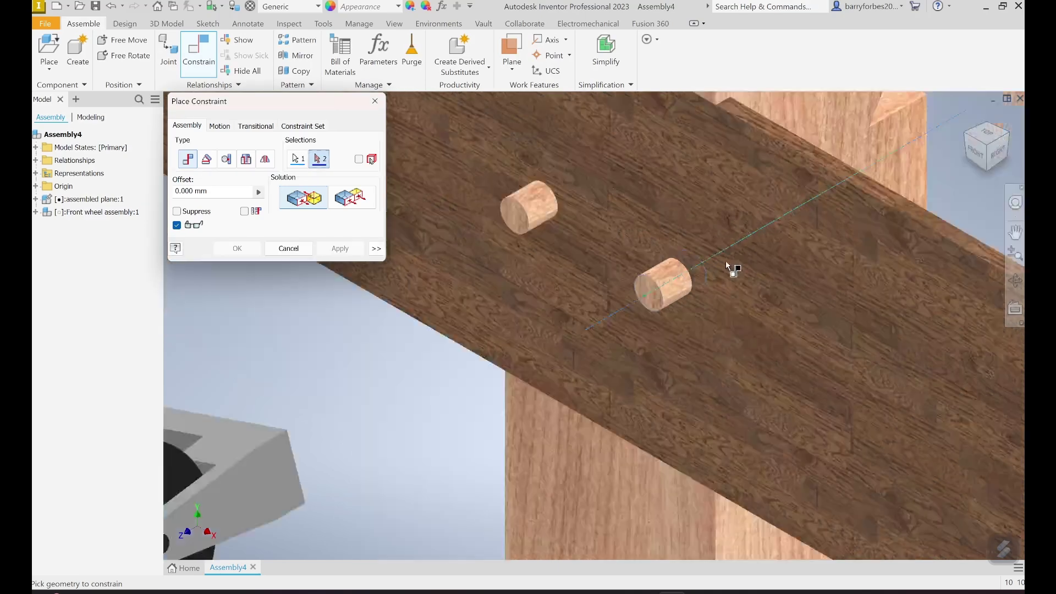
{"action": "scroll", "coordinate": [727, 265], "scroll_direction": "down", "scroll_amount": 5}
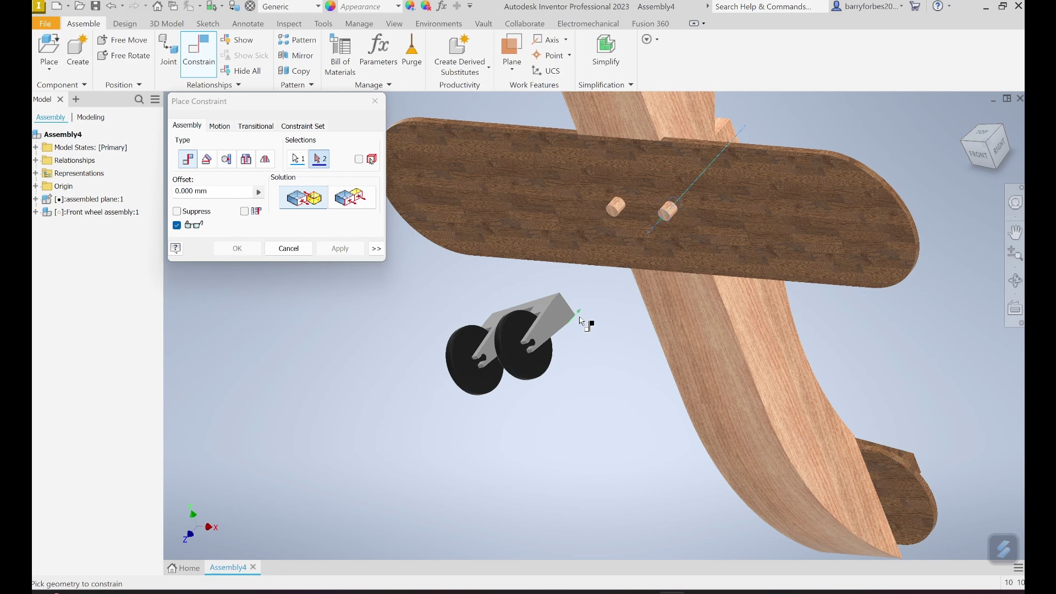
{"action": "middle_click_drag", "start_coordinate": [610, 297], "coordinate": [568, 349], "text": "shift"}
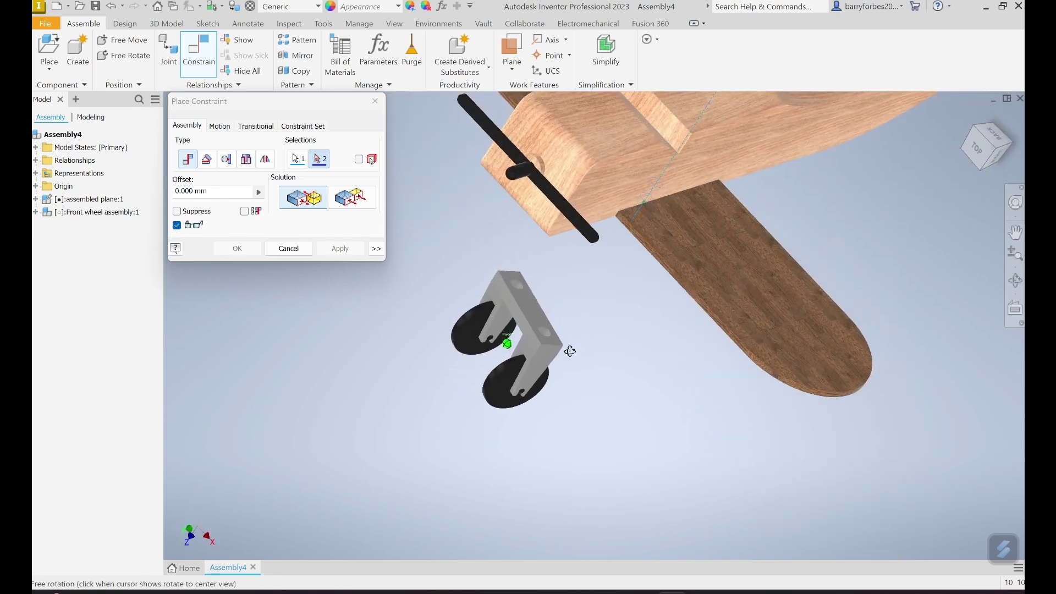
{"action": "scroll", "coordinate": [544, 346], "scroll_direction": "up", "scroll_amount": 6}
{"action": "scroll", "coordinate": [559, 334], "scroll_direction": "up", "scroll_amount": 3}
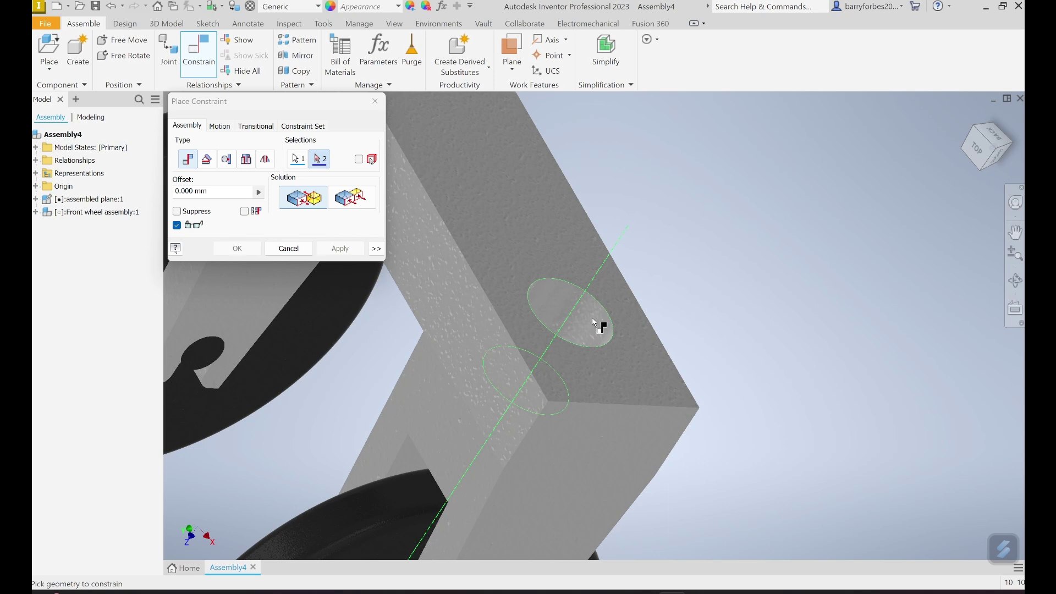
{"action": "left_click", "coordinate": [591, 317]}
{"action": "scroll", "coordinate": [588, 311], "scroll_direction": "down", "scroll_amount": 2}
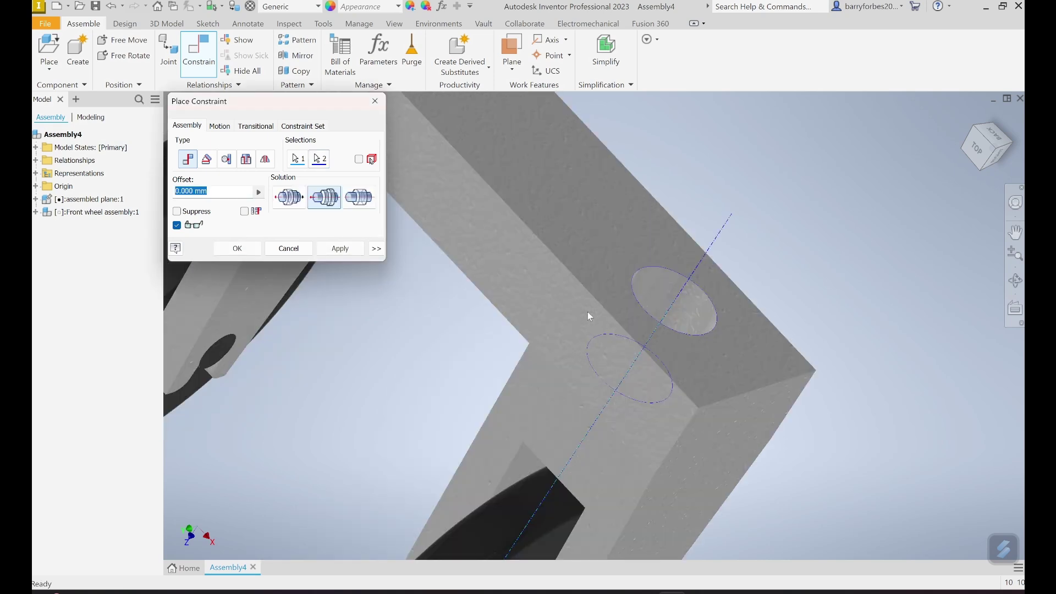
{"action": "scroll", "coordinate": [692, 372], "scroll_direction": "down", "scroll_amount": 3}
{"action": "scroll", "coordinate": [698, 370], "scroll_direction": "down", "scroll_amount": 4}
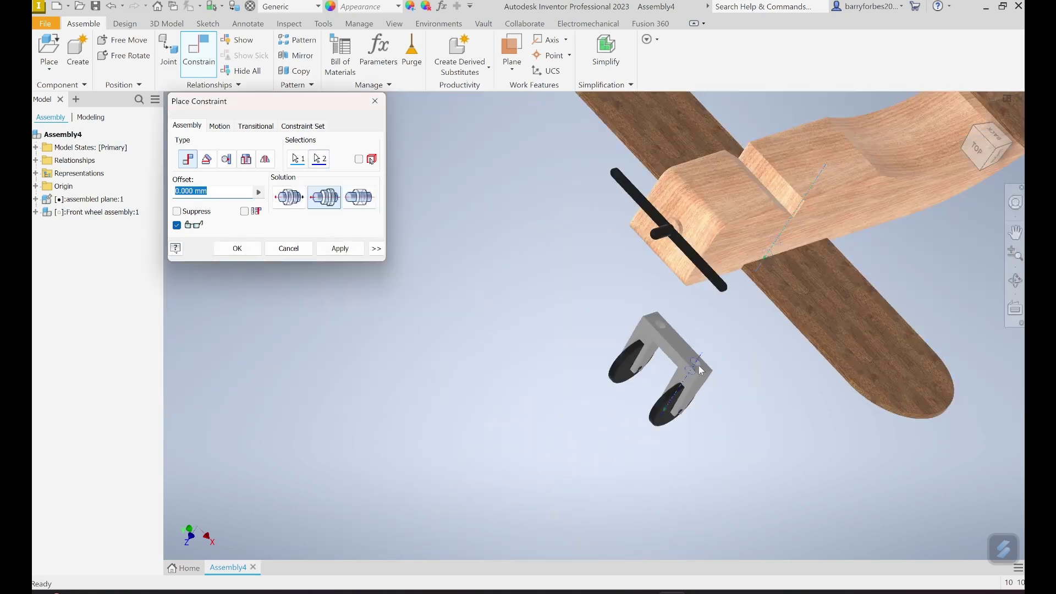
{"action": "middle_click_drag", "start_coordinate": [698, 369], "coordinate": [715, 345], "text": "shift"}
{"action": "left_click", "coordinate": [351, 253]}
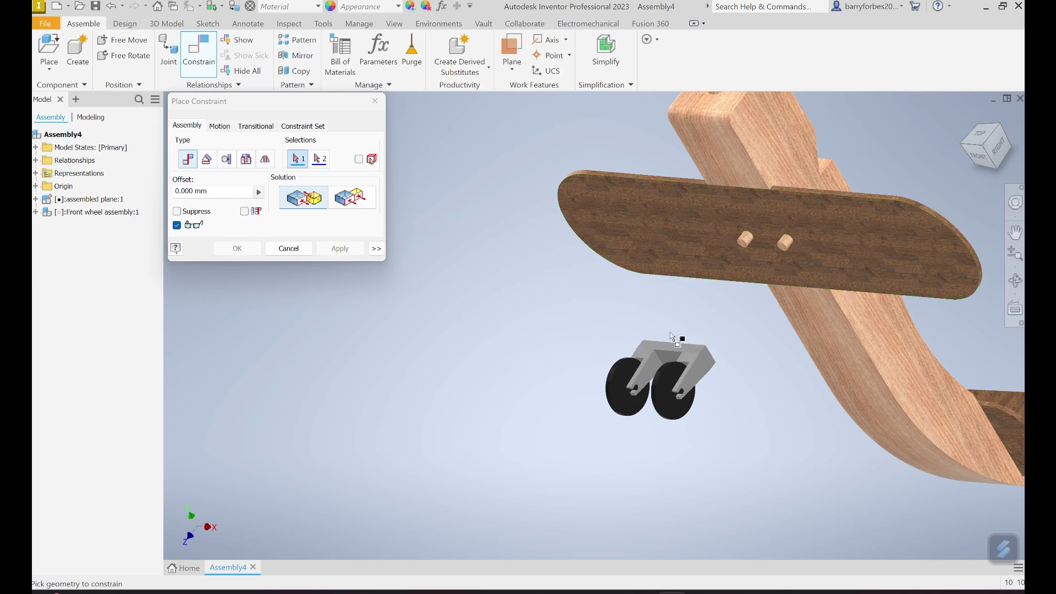
Mate the wing's underside with the flat top face of the front wheel housing at a 0 mm offset, and finish constraining
{"action": "left_click", "coordinate": [692, 242]}
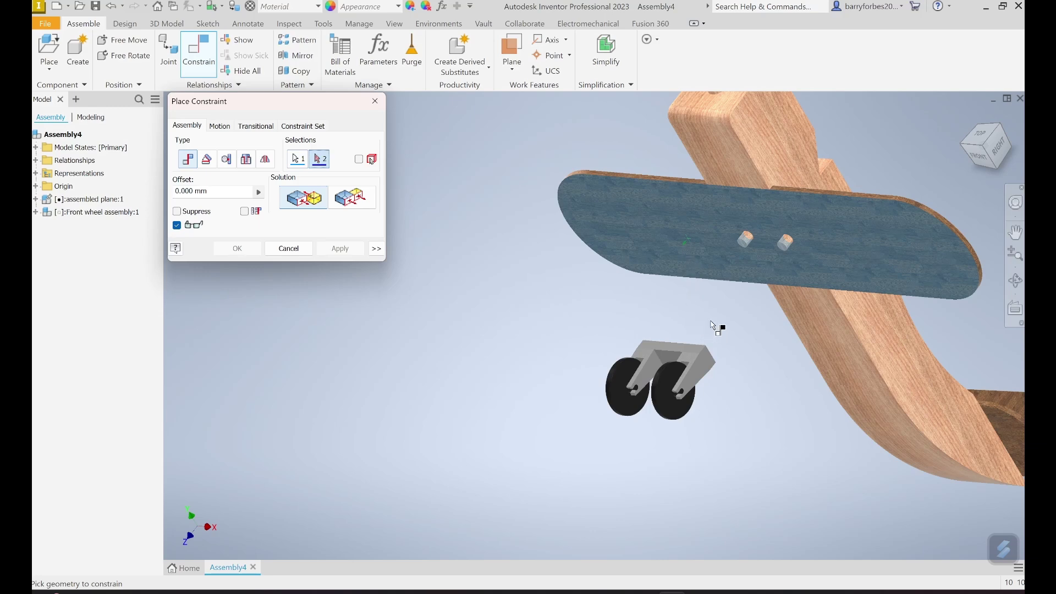
{"action": "middle_click_drag", "start_coordinate": [716, 330], "coordinate": [671, 358], "text": "shift"}
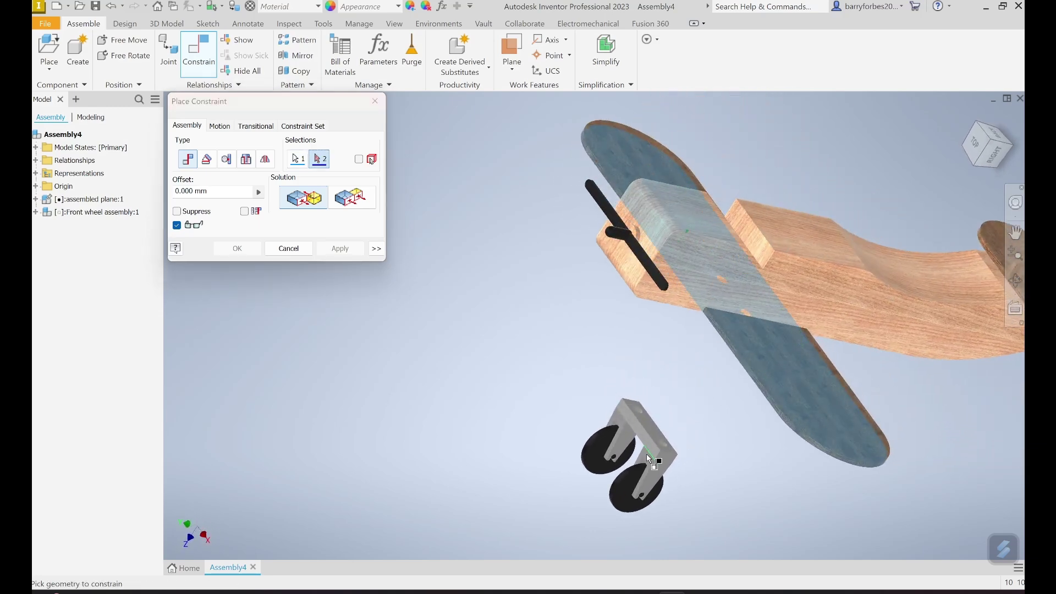
{"action": "scroll", "coordinate": [654, 448], "scroll_direction": "up", "scroll_amount": 5}
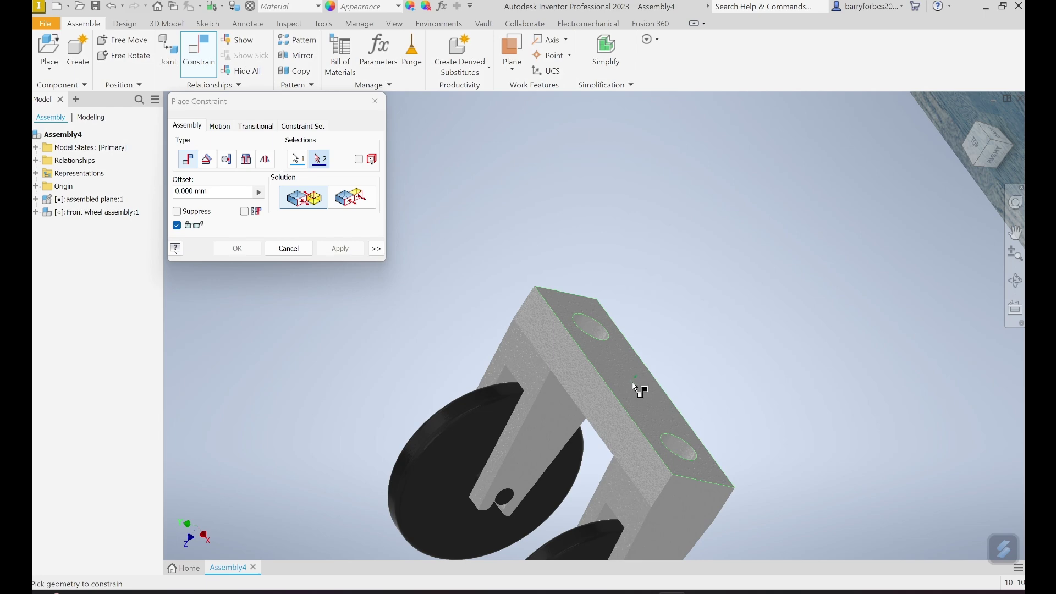
{"action": "left_click", "coordinate": [633, 384]}
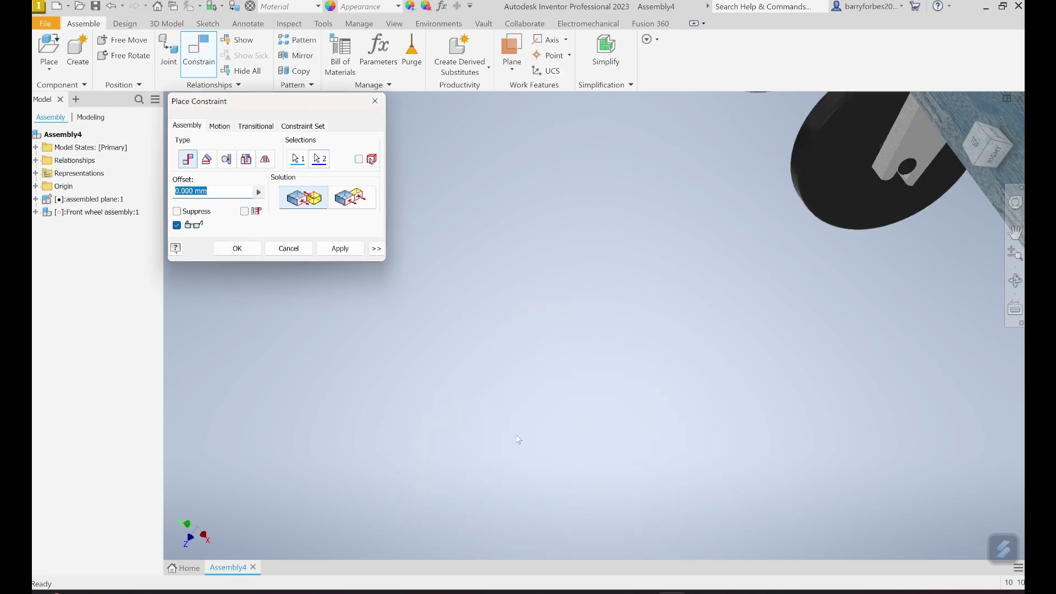
{"action": "scroll", "coordinate": [534, 434], "scroll_direction": "down", "scroll_amount": 5}
{"action": "middle_click_drag", "start_coordinate": [509, 461], "coordinate": [537, 426], "text": "shift"}
{"action": "scroll", "coordinate": [587, 476], "scroll_direction": "down", "scroll_amount": 3}
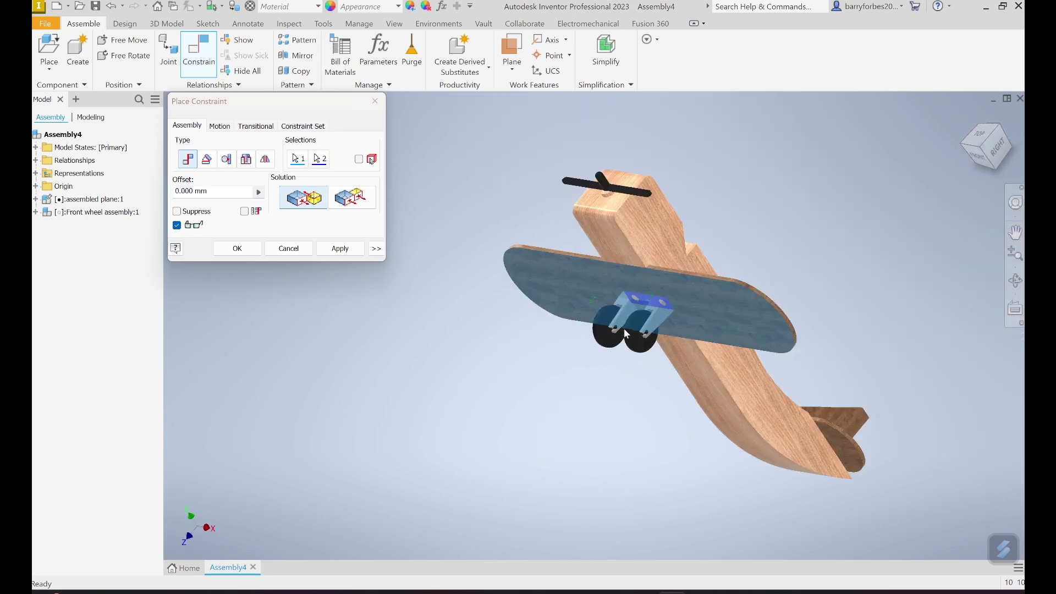
{"action": "left_click", "coordinate": [365, 249]}
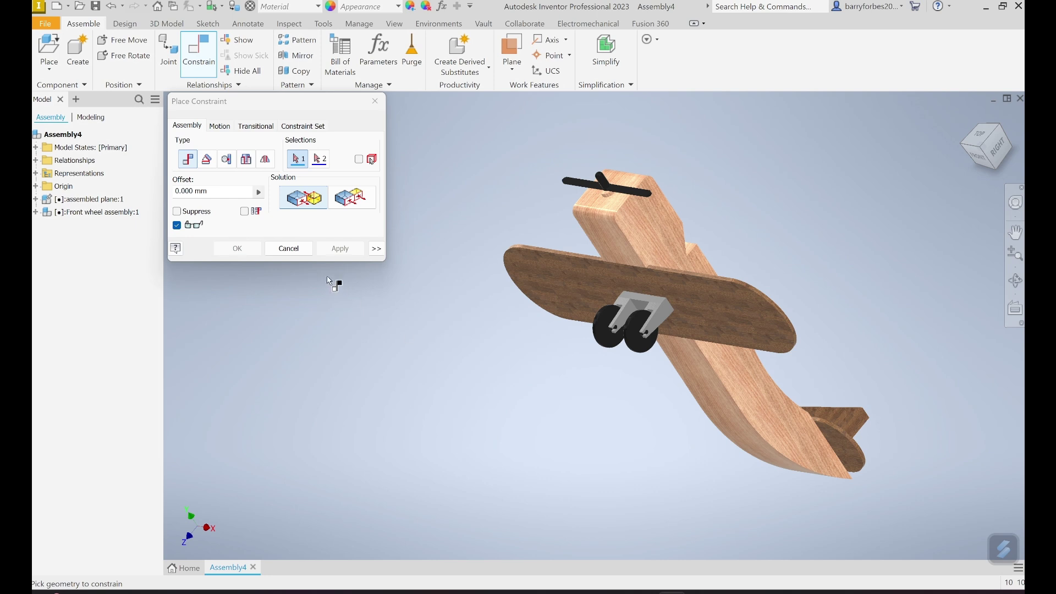
{"action": "left_click", "coordinate": [290, 249]}
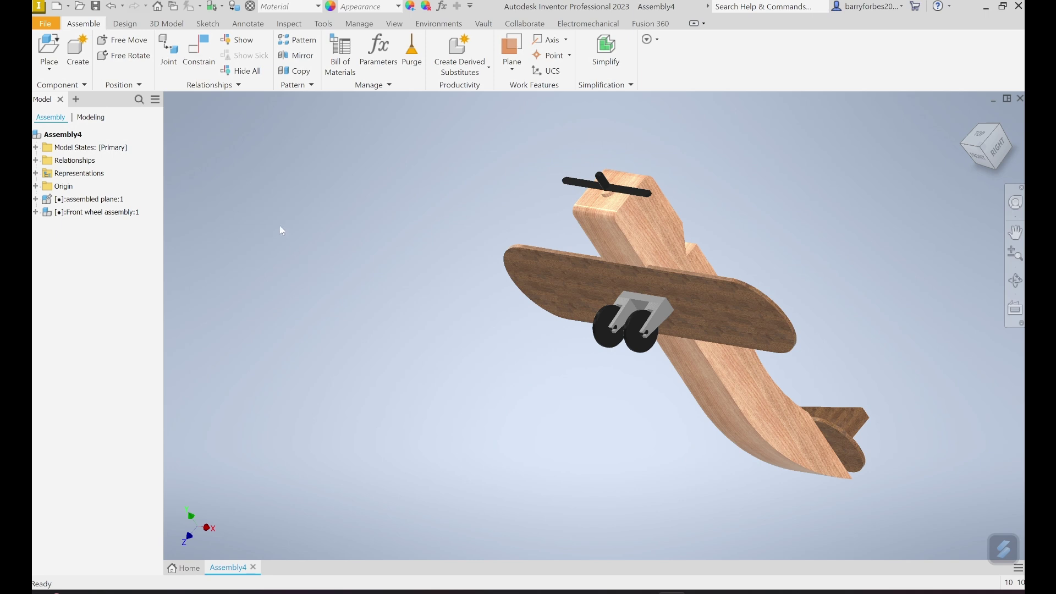
Save the assembly as "Plane with wheels" in the "Inventor videos for the plane" folder
{"action": "left_click", "coordinate": [45, 25]}
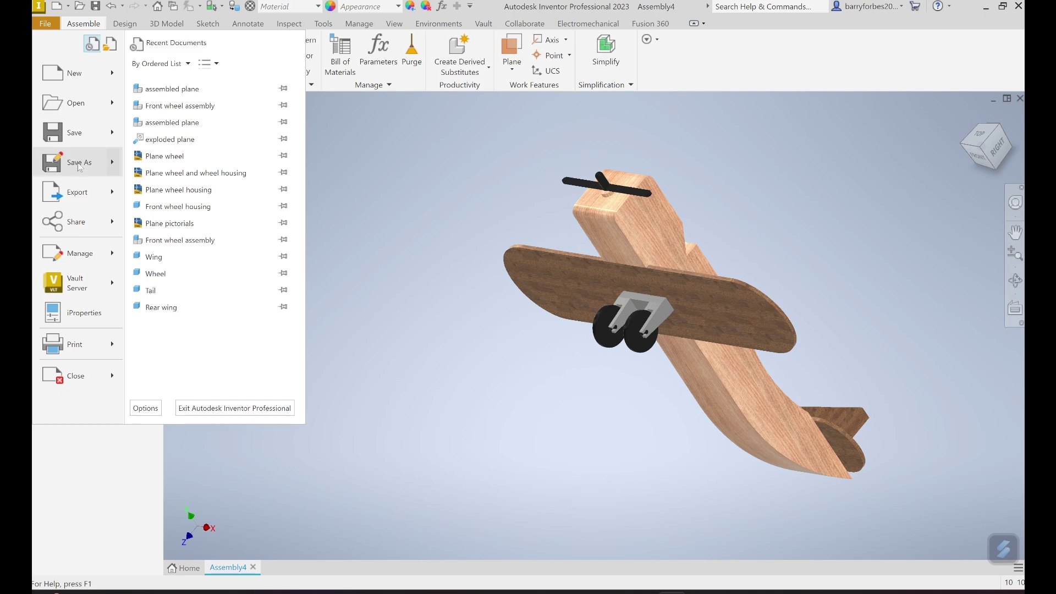
{"action": "left_click", "coordinate": [77, 162]}
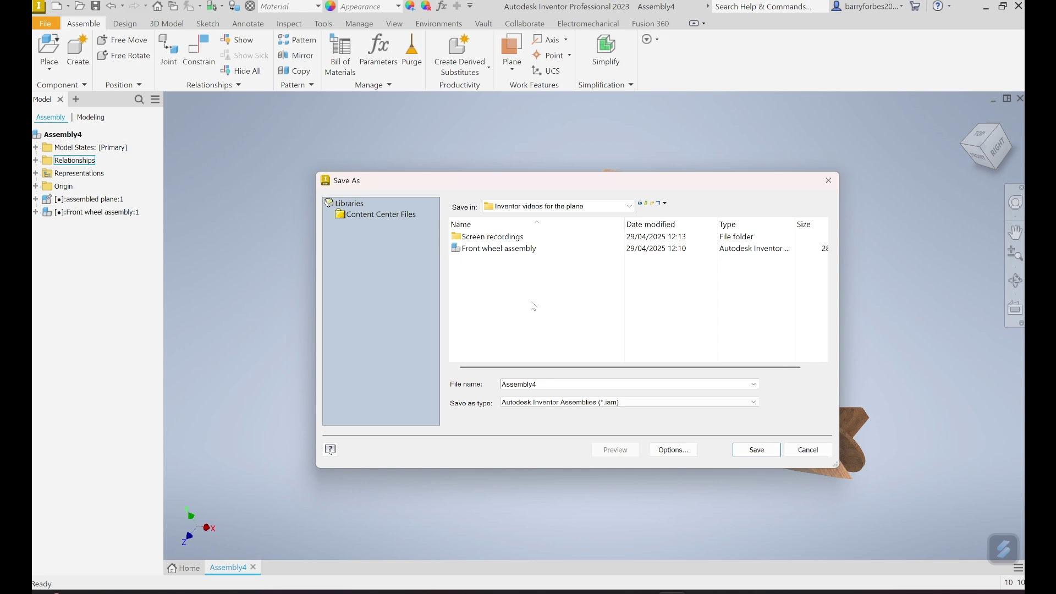
{"action": "double_click", "coordinate": [544, 384]}
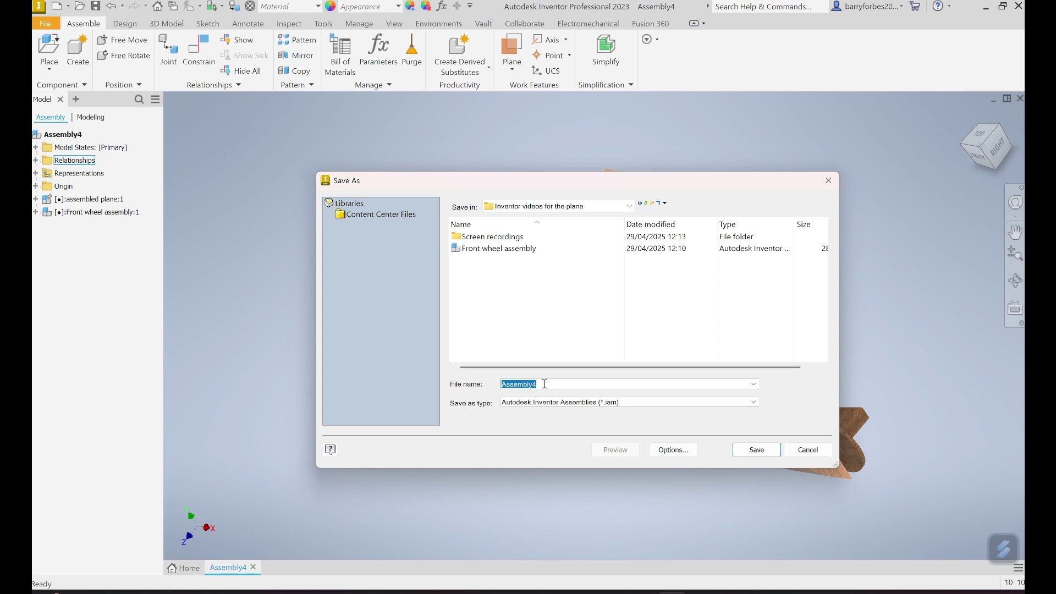
{"action": "type", "text": "P"}
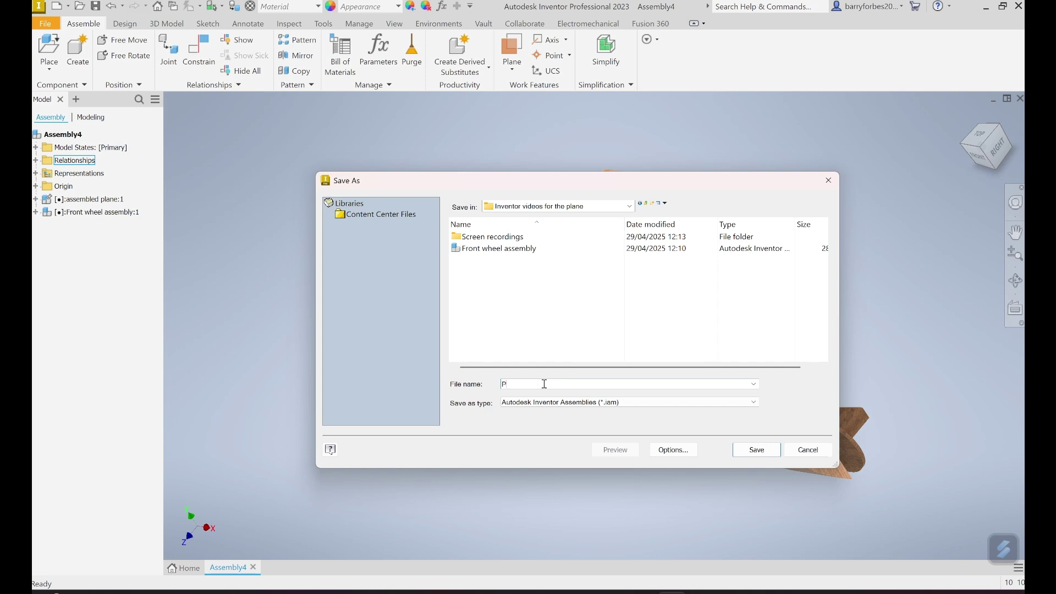
{"action": "type", "text": "lane with wheels"}
{"action": "left_click", "coordinate": [755, 452]}
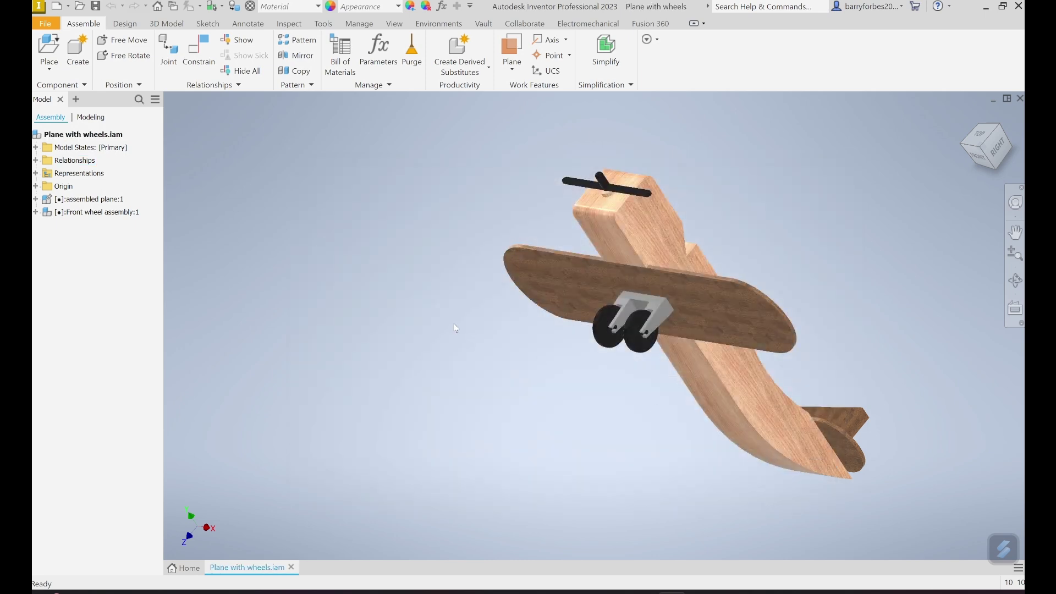